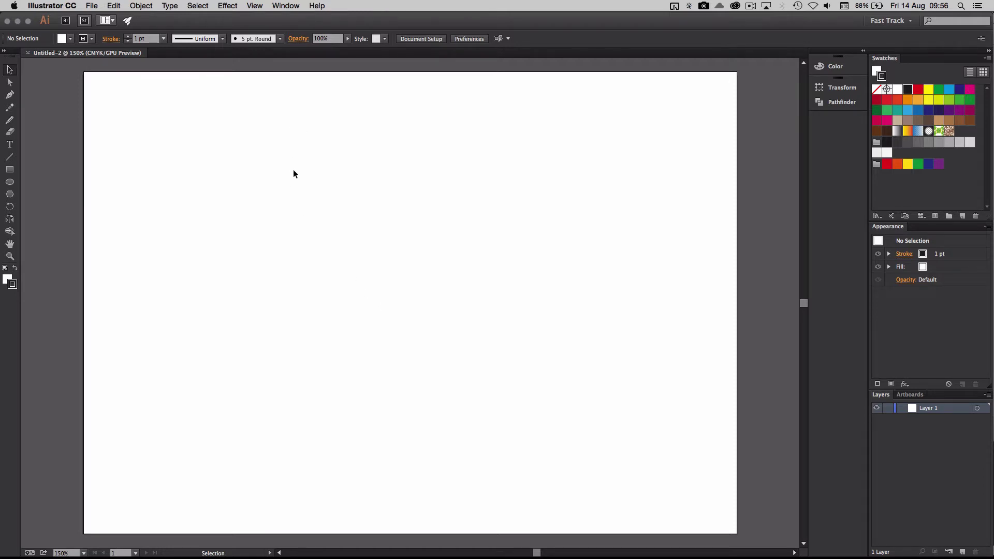
Turn on the rulers from View > Rulers > Show Rulers
{"action": "left_click", "coordinate": [256, 6]}
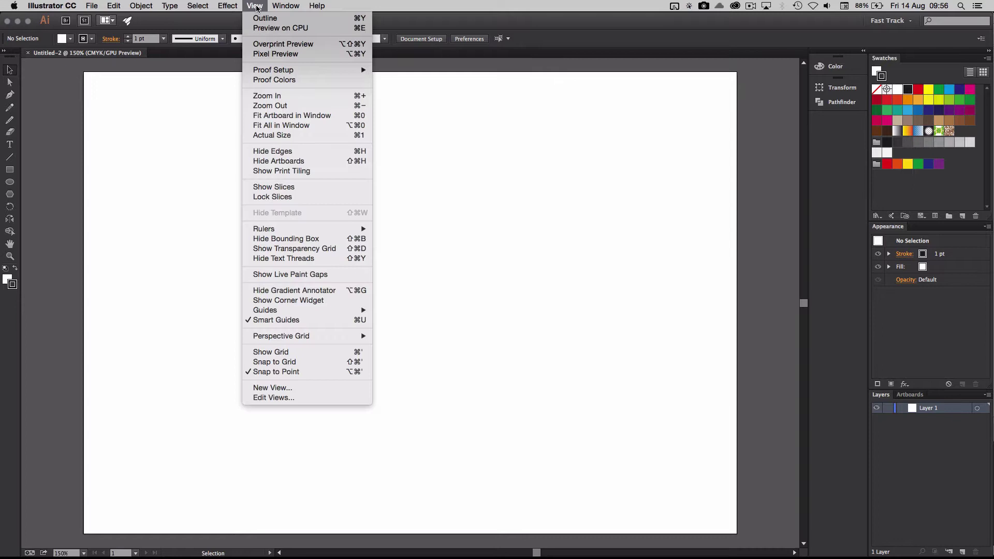
{"action": "mouse_move", "coordinate": [284, 229]}
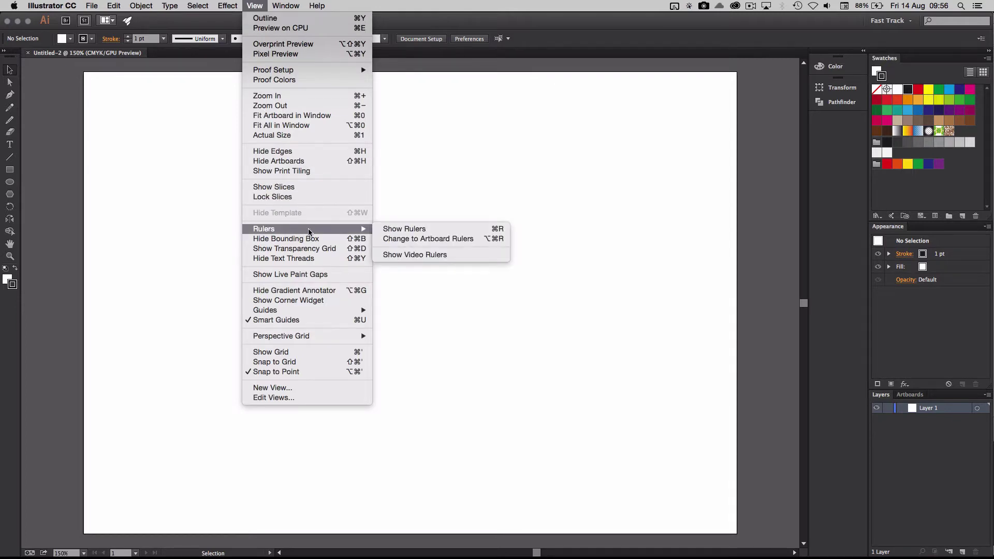
{"action": "left_click", "coordinate": [392, 229]}
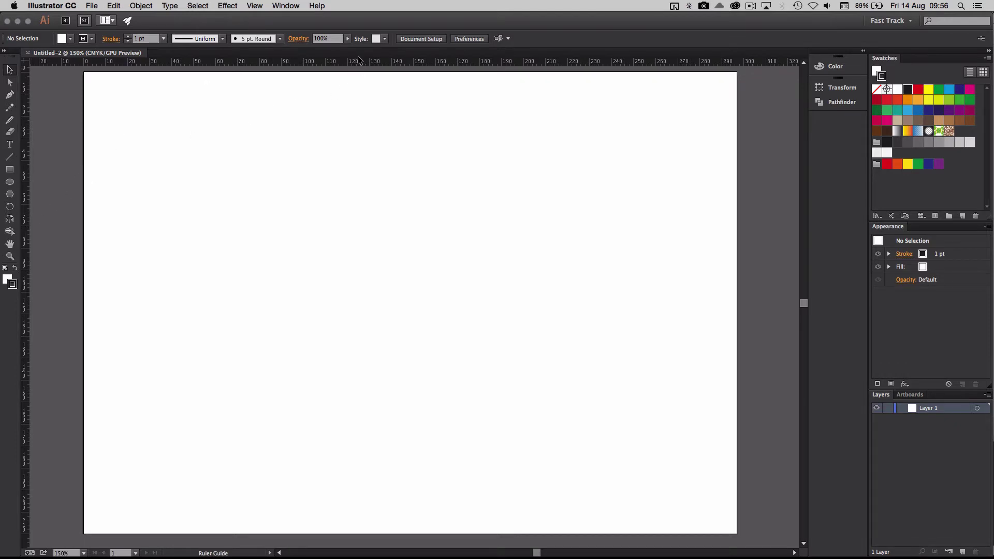
Drag out a horizontal and a vertical guide that cross near 140 at the artboard centre
{"action": "left_click_drag", "start_coordinate": [361, 61], "coordinate": [386, 302]}
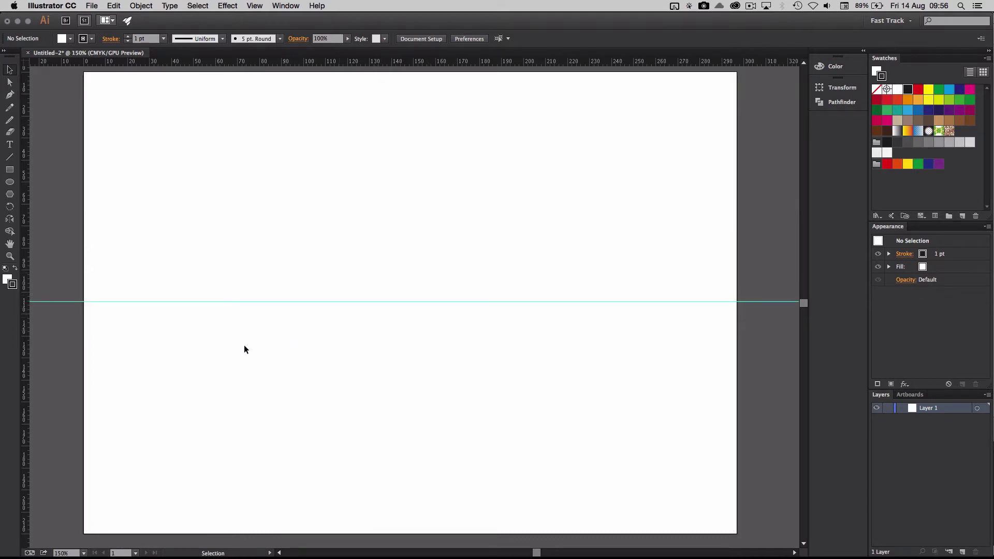
{"action": "left_click_drag", "start_coordinate": [26, 351], "coordinate": [397, 375]}
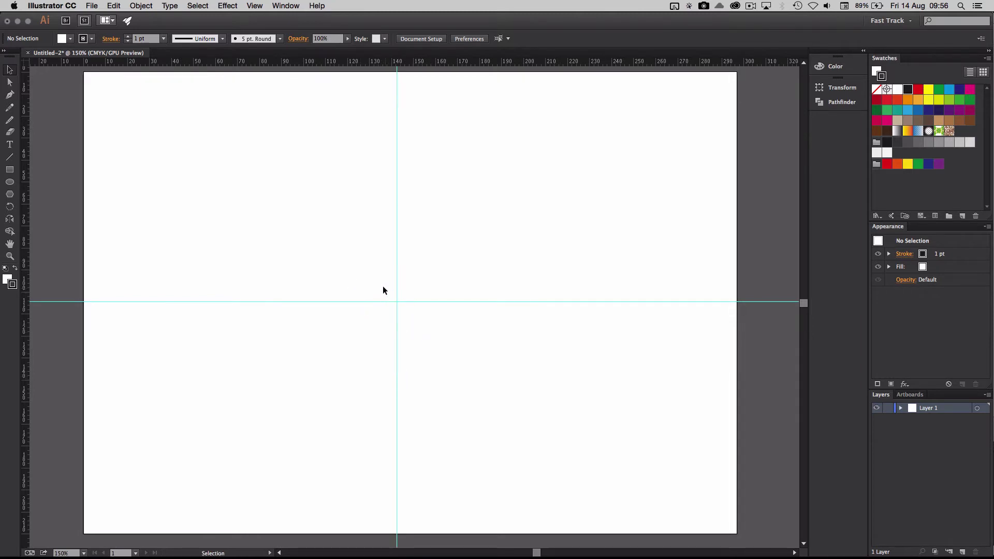
{"action": "left_click_drag", "start_coordinate": [385, 289], "coordinate": [421, 342]}
{"action": "mouse_move", "coordinate": [384, 301]}
{"action": "left_mouse_down"}
{"action": "mouse_move", "coordinate": [426, 326]}
{"action": "mouse_move", "coordinate": [391, 307]}
{"action": "left_mouse_up"}
Hide the guides, then show them again
{"action": "left_click", "coordinate": [255, 7]}
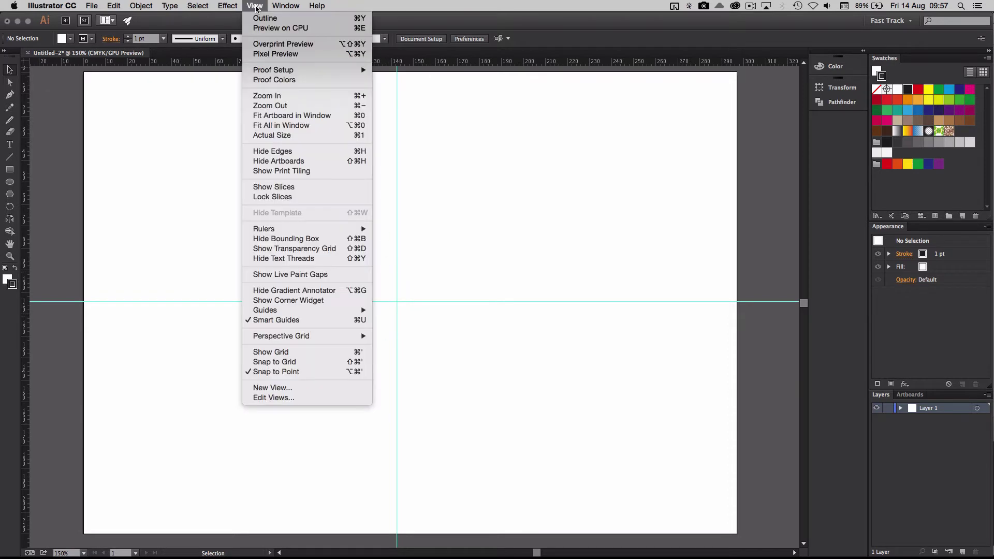
{"action": "mouse_move", "coordinate": [281, 313]}
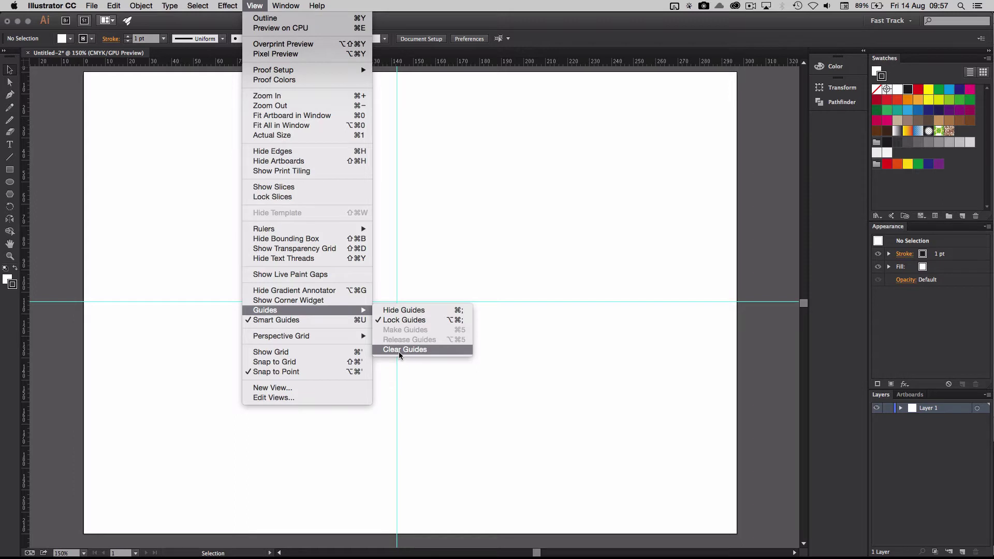
{"action": "left_click", "coordinate": [401, 311]}
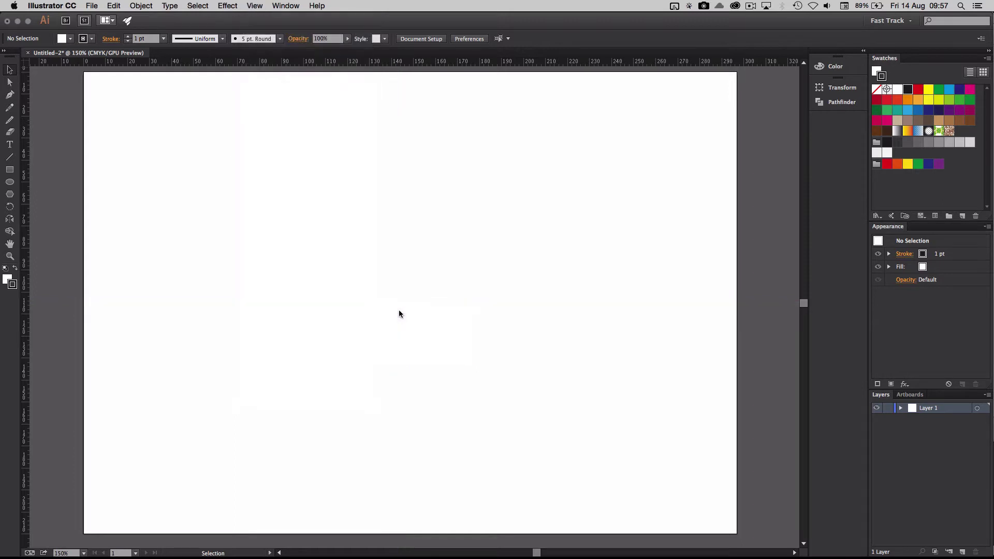
{"action": "left_click_drag", "start_coordinate": [376, 268], "coordinate": [434, 331]}
{"action": "left_click", "coordinate": [255, 6]}
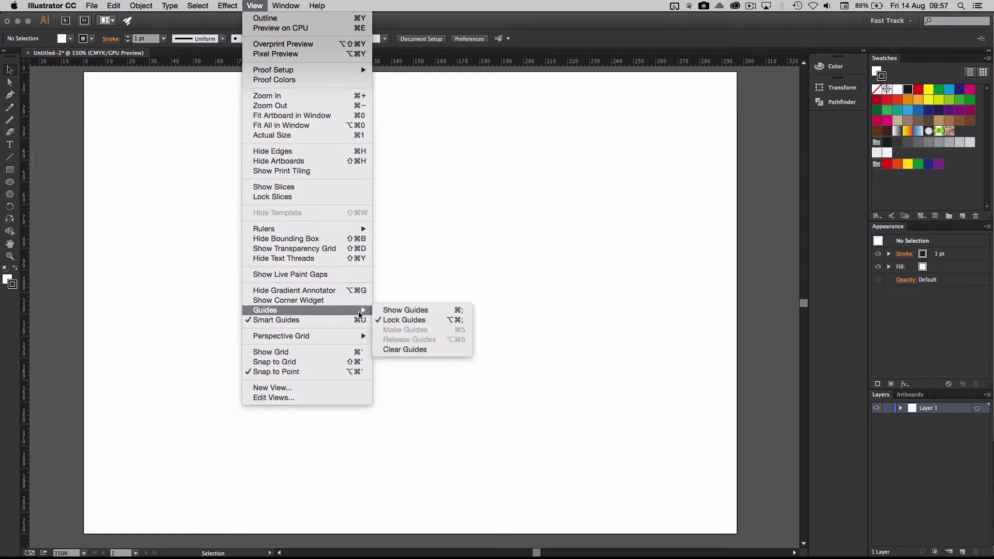
{"action": "left_click", "coordinate": [388, 311]}
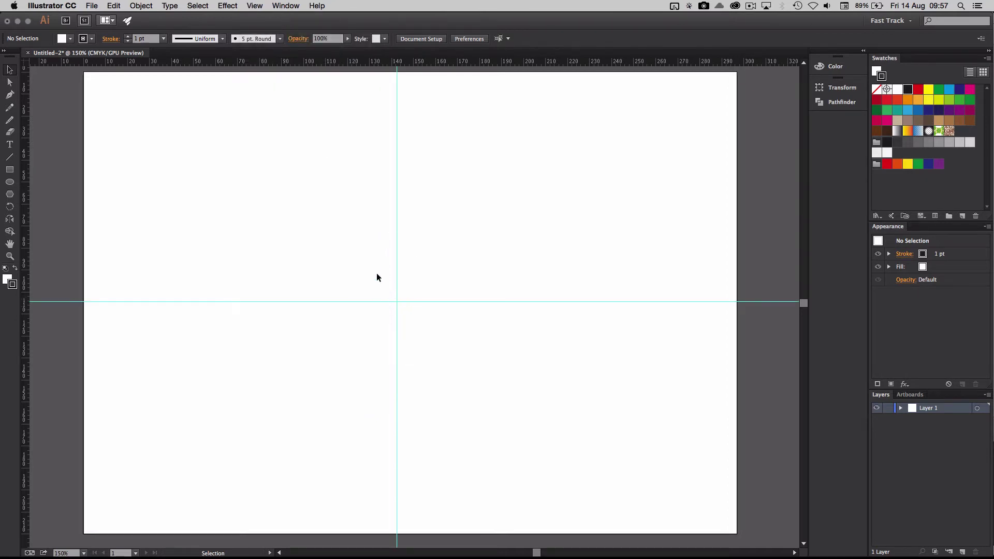
Unlock the guides, nudge the horizontal guide slightly lower, then lock them again
{"action": "left_click", "coordinate": [255, 5]}
{"action": "mouse_move", "coordinate": [300, 312]}
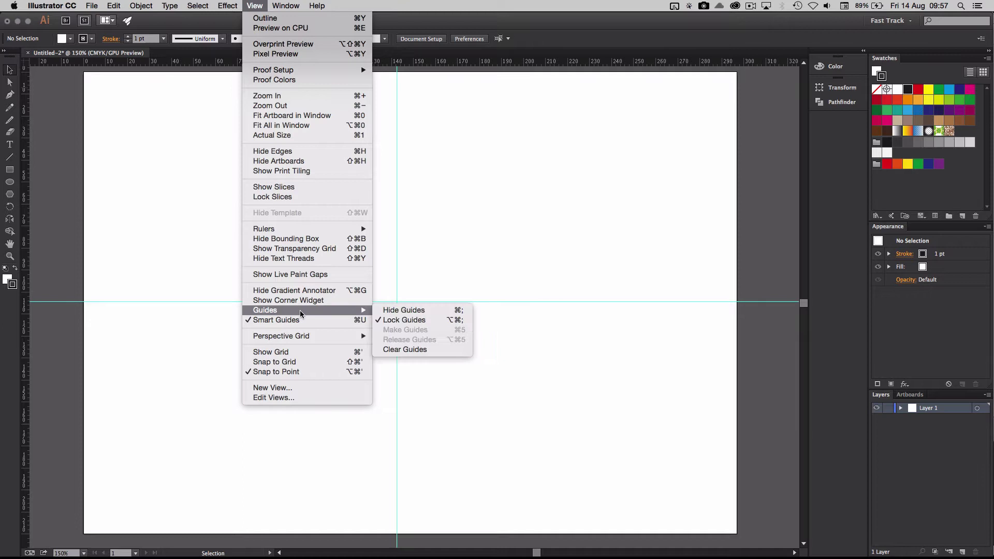
{"action": "left_click", "coordinate": [395, 321]}
{"action": "left_click_drag", "start_coordinate": [396, 289], "coordinate": [381, 306]}
{"action": "left_click", "coordinate": [360, 290]}
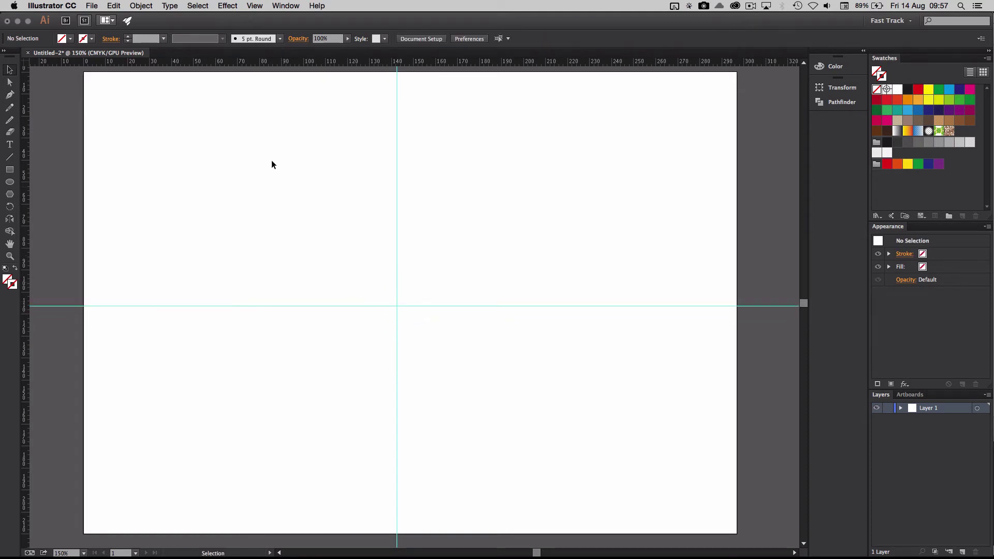
{"action": "left_click", "coordinate": [254, 6]}
{"action": "mouse_move", "coordinate": [326, 310]}
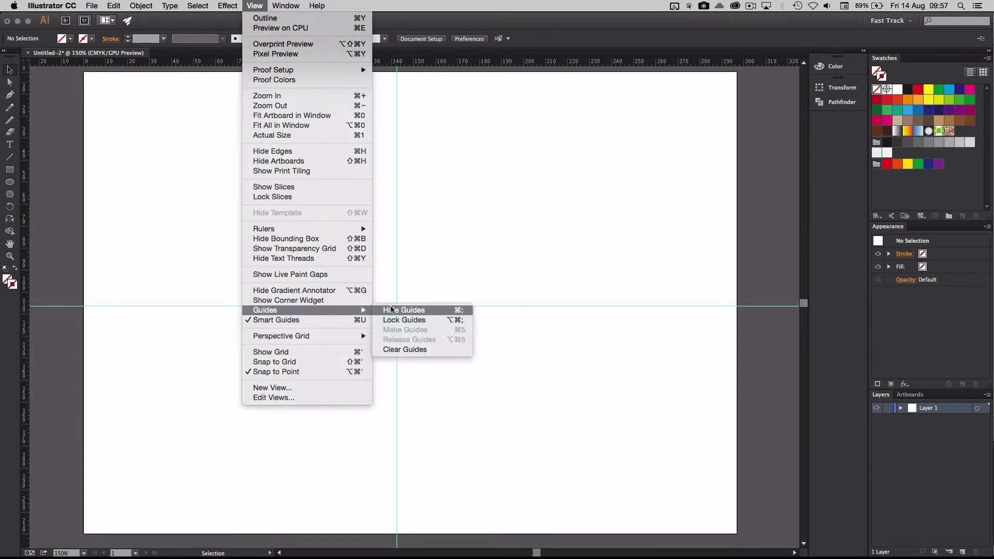
{"action": "left_click", "coordinate": [399, 320]}
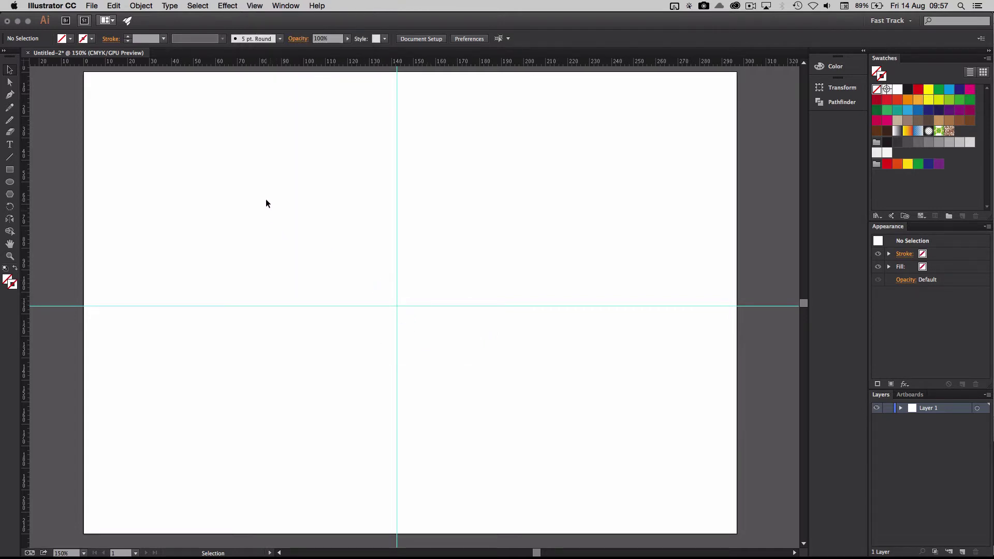
Draw a circle about 160.4 mm wide centred on the guide crossing with the Ellipse tool
{"action": "left_click", "coordinate": [10, 183]}
{"action": "left_click_drag", "start_coordinate": [397, 306], "coordinate": [547, 130]}
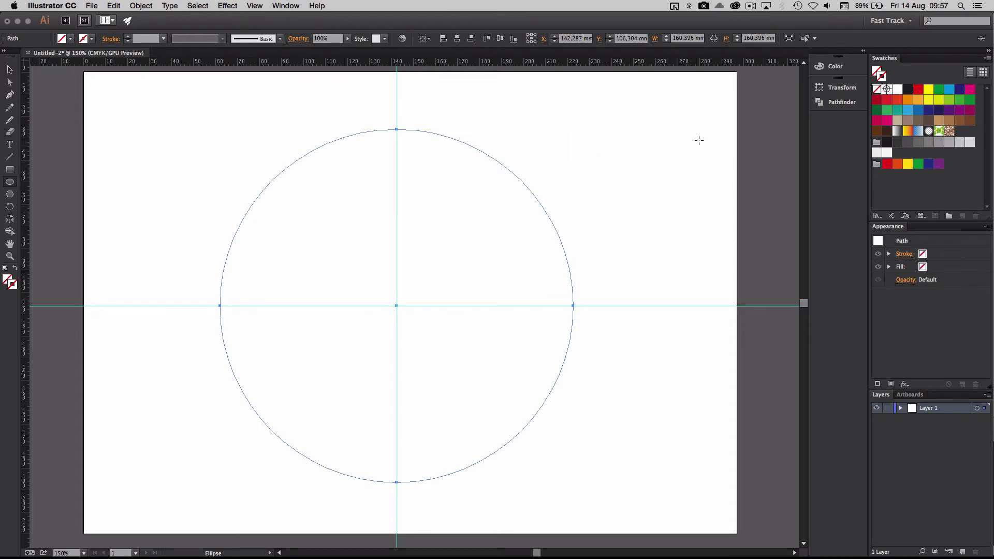
Give the circle a black stroke, a white fill and an 8 pt stroke weight
{"action": "left_click", "coordinate": [907, 90]}
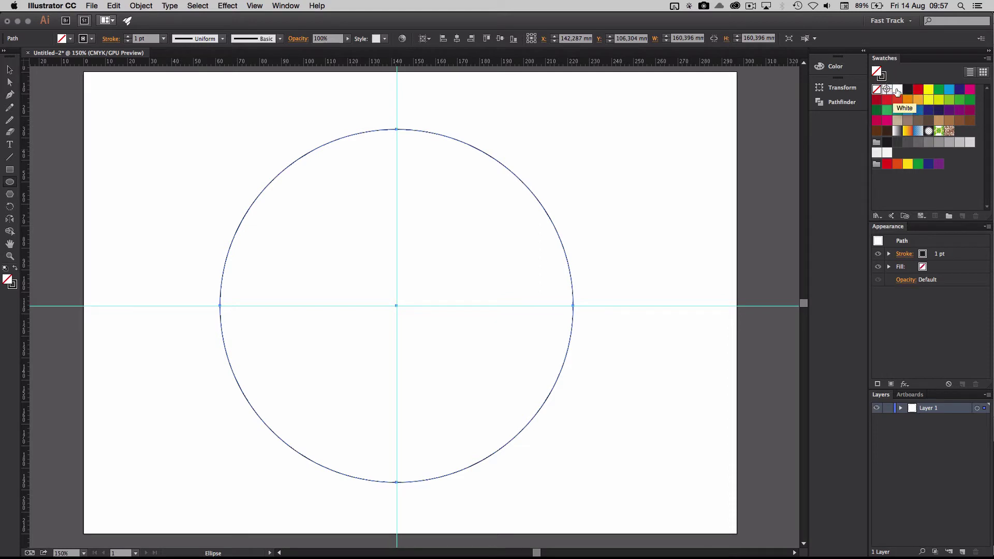
{"action": "left_click", "coordinate": [897, 90]}
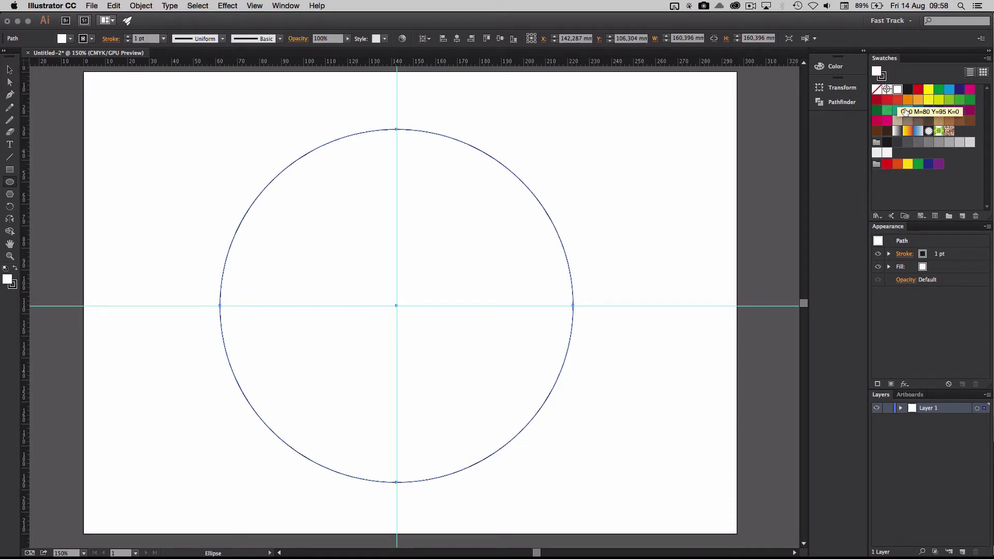
{"action": "left_click", "coordinate": [950, 254]}
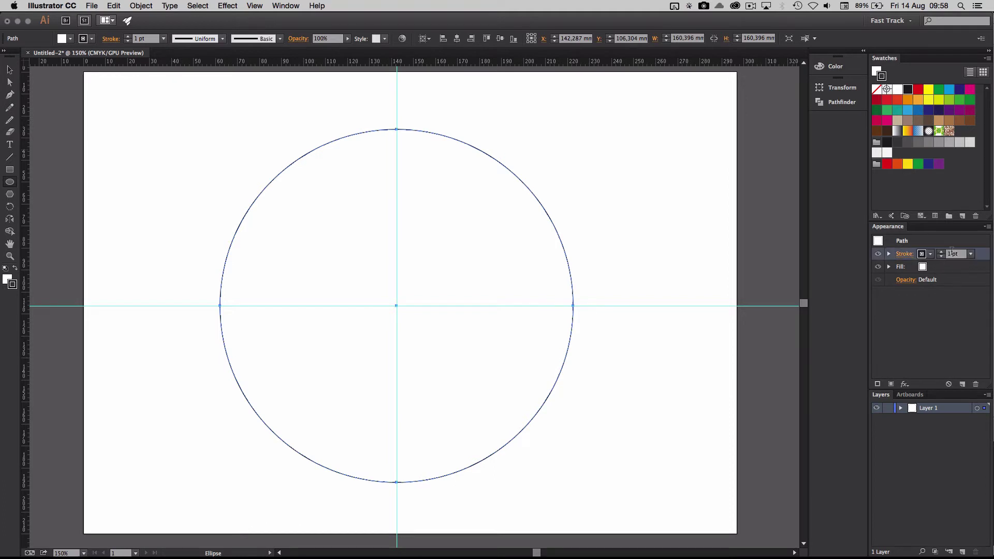
{"action": "key", "text": "Up"}
{"action": "key", "text": "Up"}
{"action": "key", "text": "Up"}
{"action": "key", "text": "Up"}
{"action": "key", "text": "Up"}
{"action": "key", "text": "Up"}
{"action": "key", "text": "Up"}
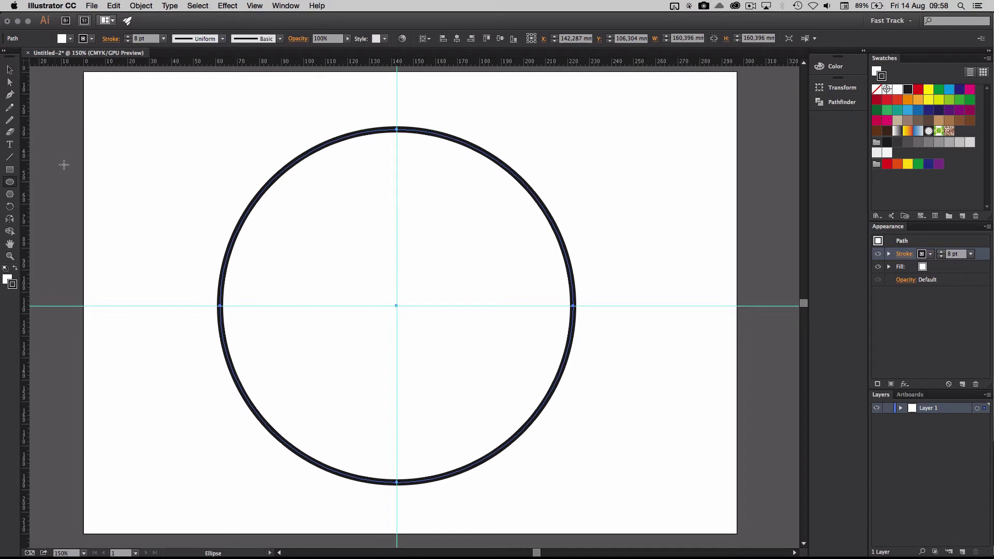
Draw a thick vertical tick at 12 o'clock inside the circle, stretched to about 18.8 mm
{"action": "left_click", "coordinate": [9, 157]}
{"action": "left_click_drag", "start_coordinate": [396, 140], "coordinate": [397, 168]}
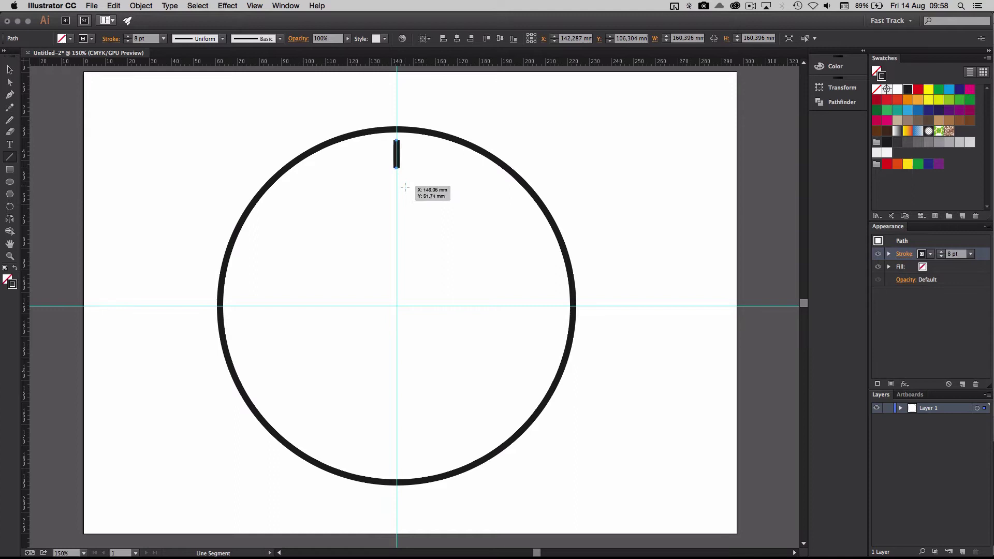
{"action": "left_click", "coordinate": [942, 252]}
{"action": "left_click", "coordinate": [941, 252]}
{"action": "left_click", "coordinate": [941, 252]}
{"action": "left_click", "coordinate": [941, 252]}
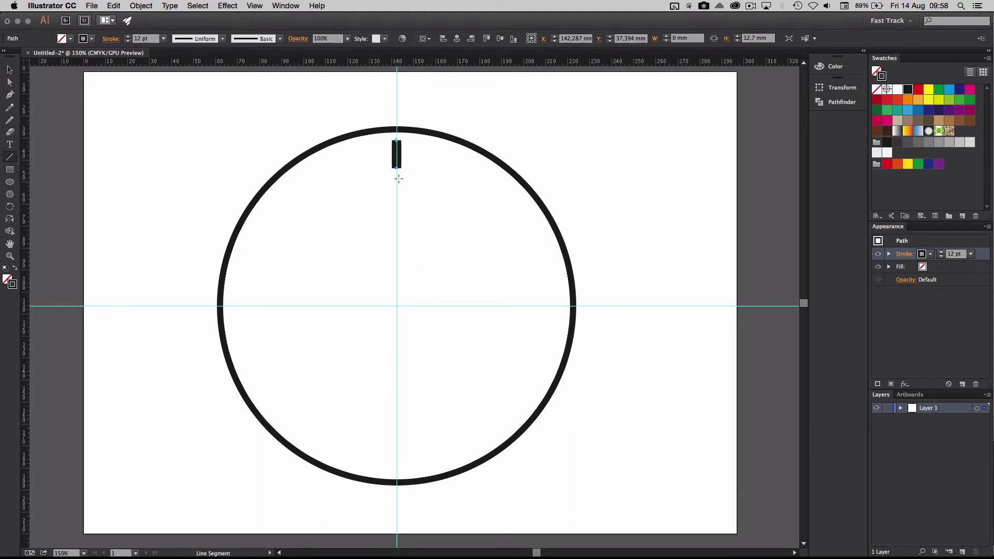
{"action": "left_click", "coordinate": [10, 71]}
{"action": "left_click_drag", "start_coordinate": [396, 167], "coordinate": [399, 183]}
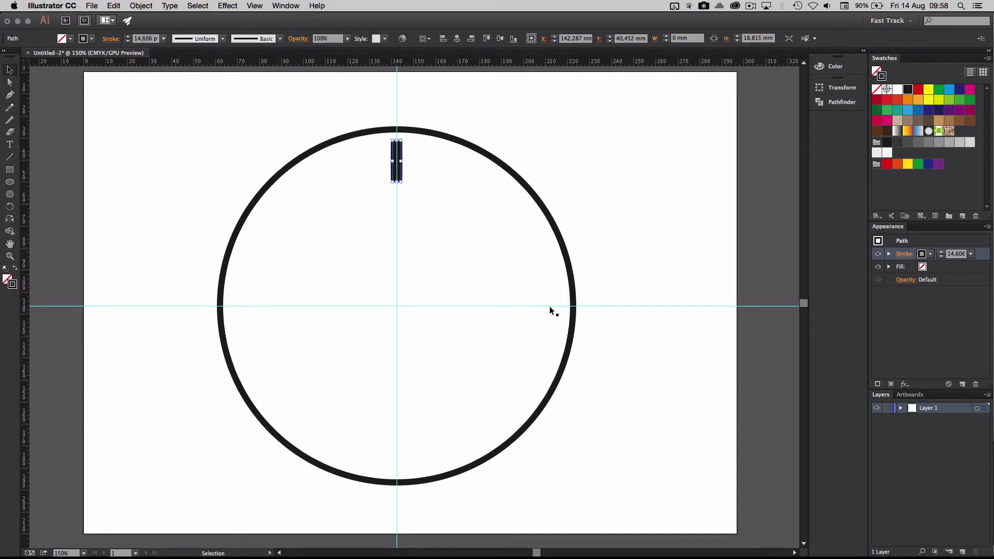
Rotate a copy of the tick 90° around the circle's centre with the Rotate tool
{"action": "left_click", "coordinate": [9, 206]}
{"action": "left_click", "coordinate": [398, 306], "text": "alt"}
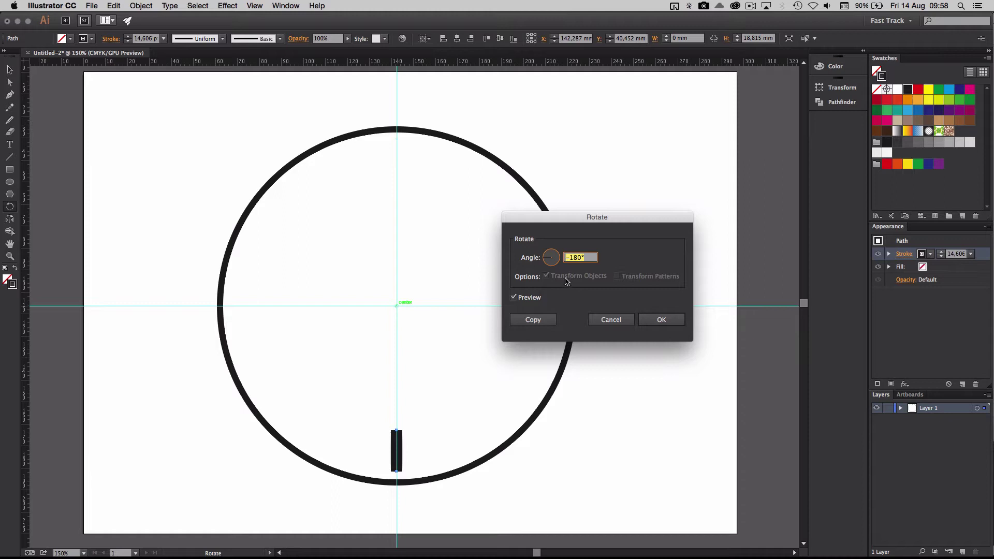
{"action": "type", "text": "90"}
{"action": "left_click", "coordinate": [518, 298]}
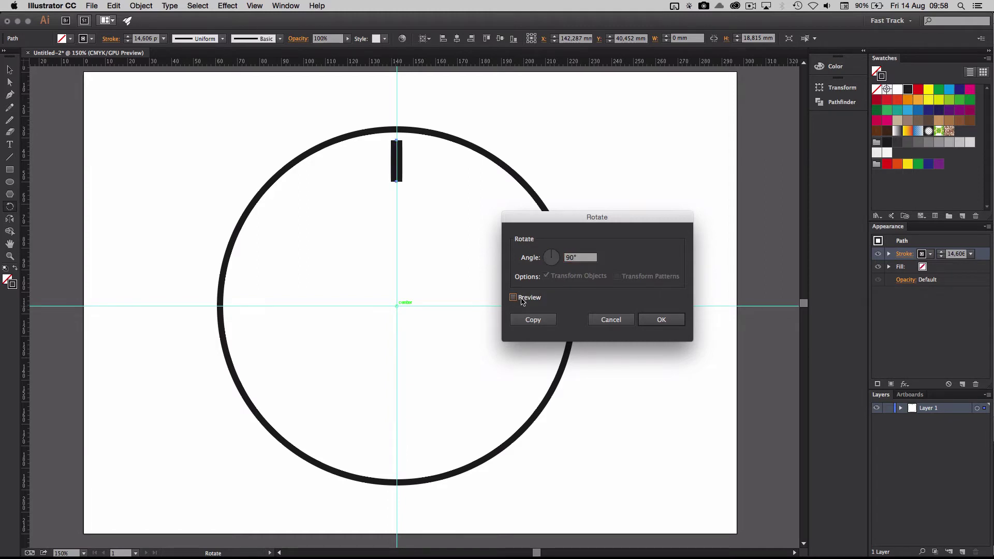
{"action": "left_click", "coordinate": [523, 302]}
{"action": "left_click", "coordinate": [524, 302]}
{"action": "left_click", "coordinate": [524, 303]}
{"action": "left_click", "coordinate": [525, 303]}
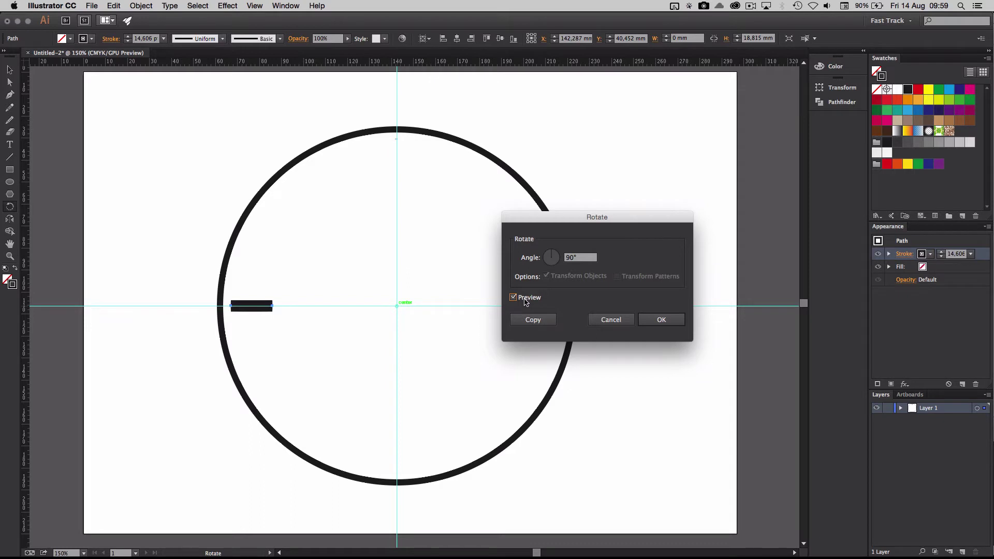
{"action": "left_click", "coordinate": [524, 302]}
{"action": "left_click", "coordinate": [533, 320]}
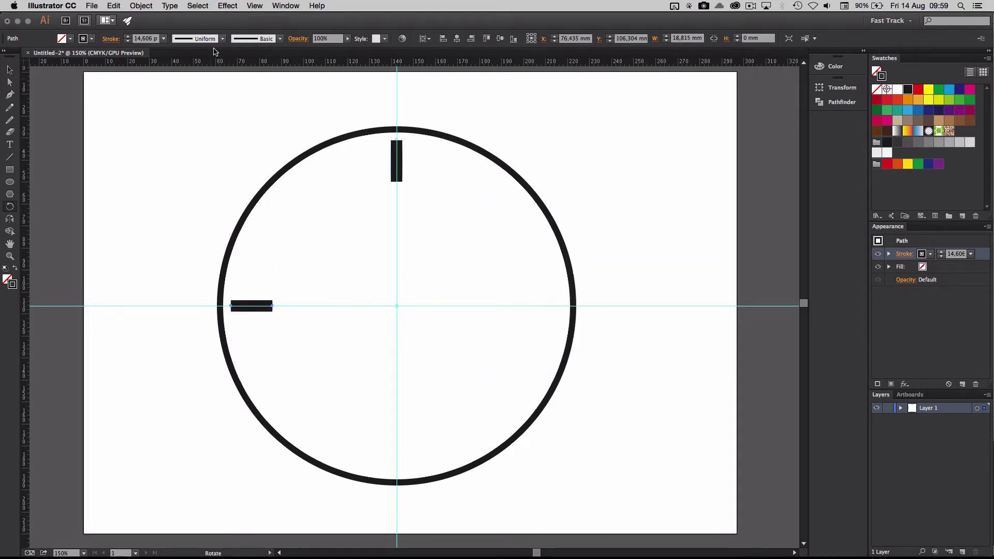
Repeat the 90° rotation twice with Transform Again to complete the four quarter ticks
{"action": "left_click", "coordinate": [140, 6]}
{"action": "mouse_move", "coordinate": [149, 21]}
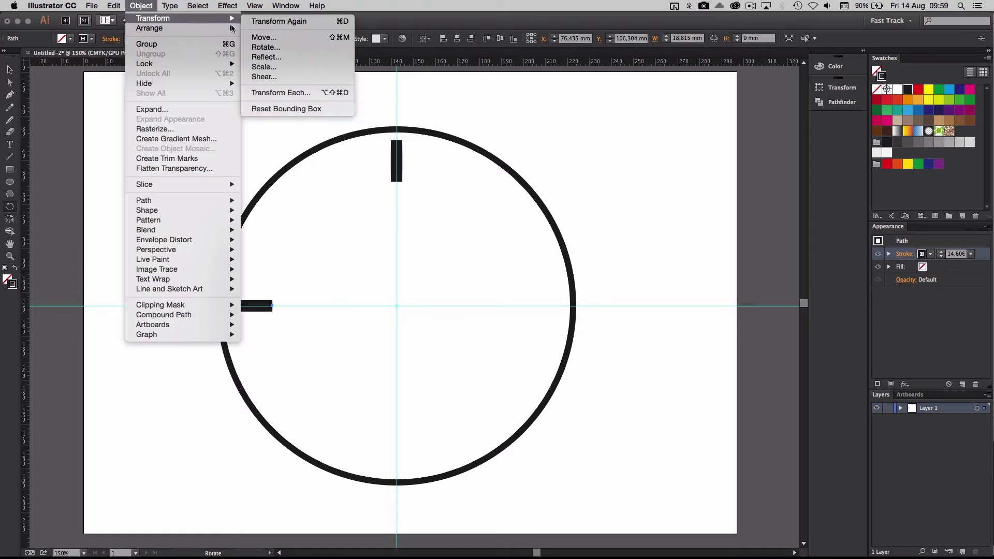
{"action": "left_click", "coordinate": [259, 22]}
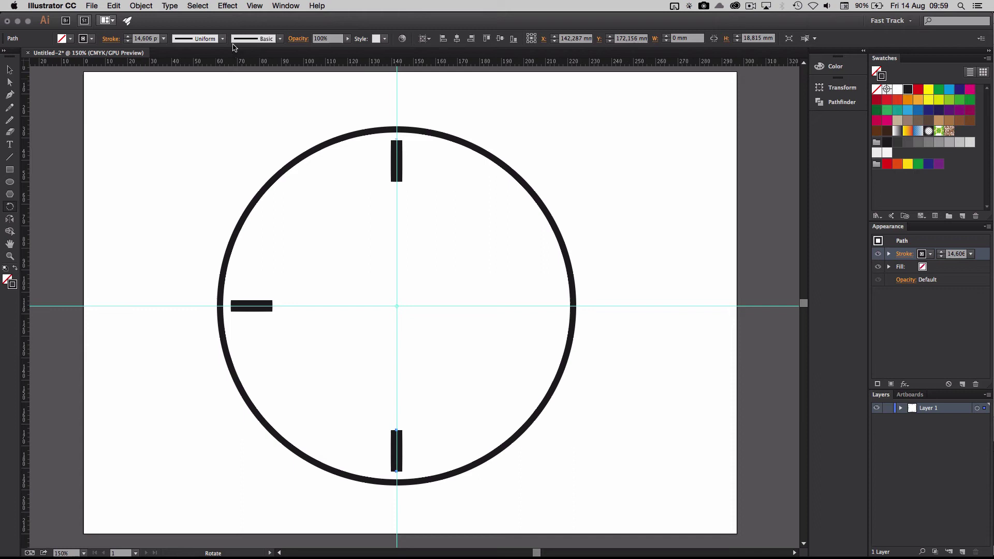
{"action": "key", "text": "super+d"}
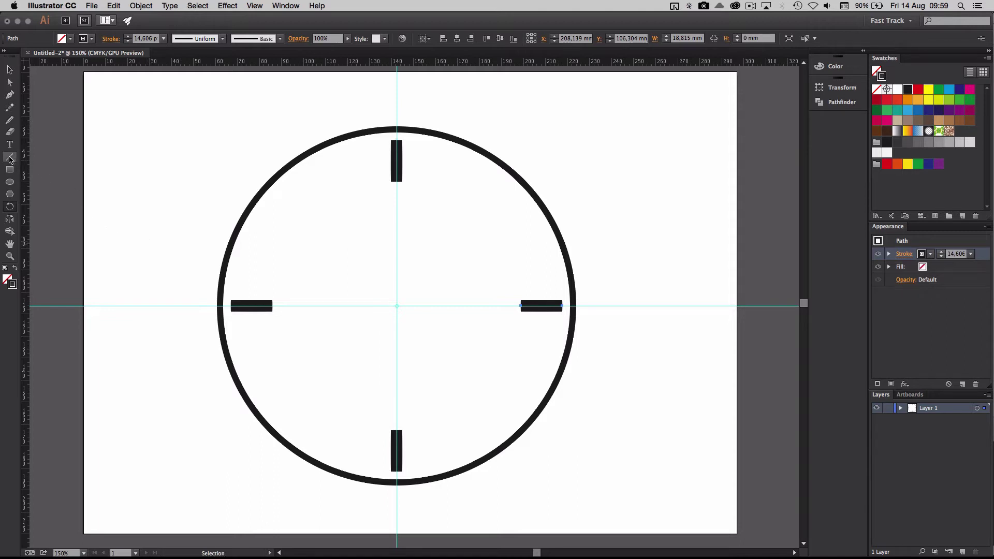
Draw a short vertical line, thin its stroke to 5 pt, and move it onto the 12 o'clock tick
{"action": "left_click", "coordinate": [10, 158]}
{"action": "left_click_drag", "start_coordinate": [396, 200], "coordinate": [396, 223]}
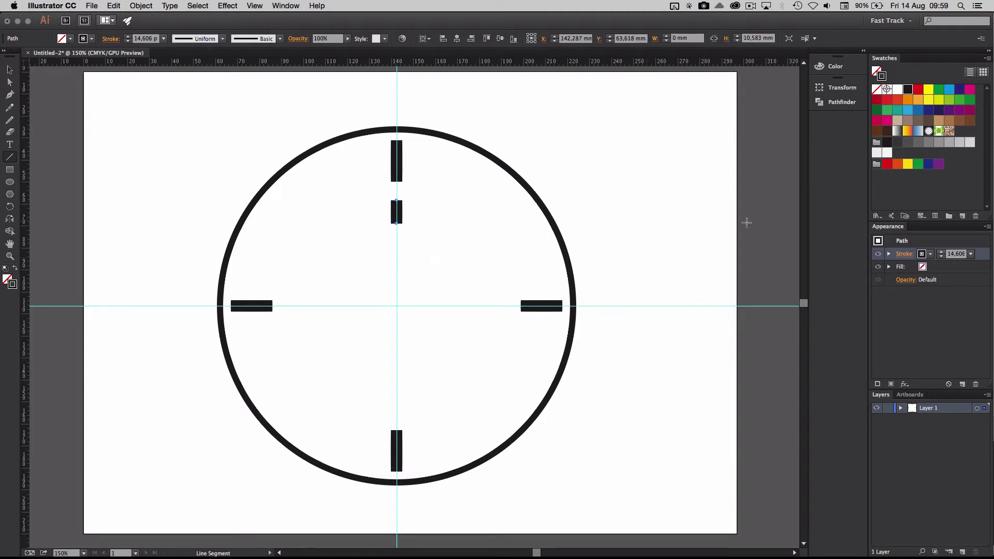
{"action": "left_click", "coordinate": [941, 257]}
{"action": "left_click", "coordinate": [941, 256]}
{"action": "left_click", "coordinate": [941, 256]}
{"action": "left_click", "coordinate": [941, 257]}
{"action": "left_click", "coordinate": [942, 256]}
{"action": "left_click", "coordinate": [940, 257]}
{"action": "left_click", "coordinate": [9, 70]}
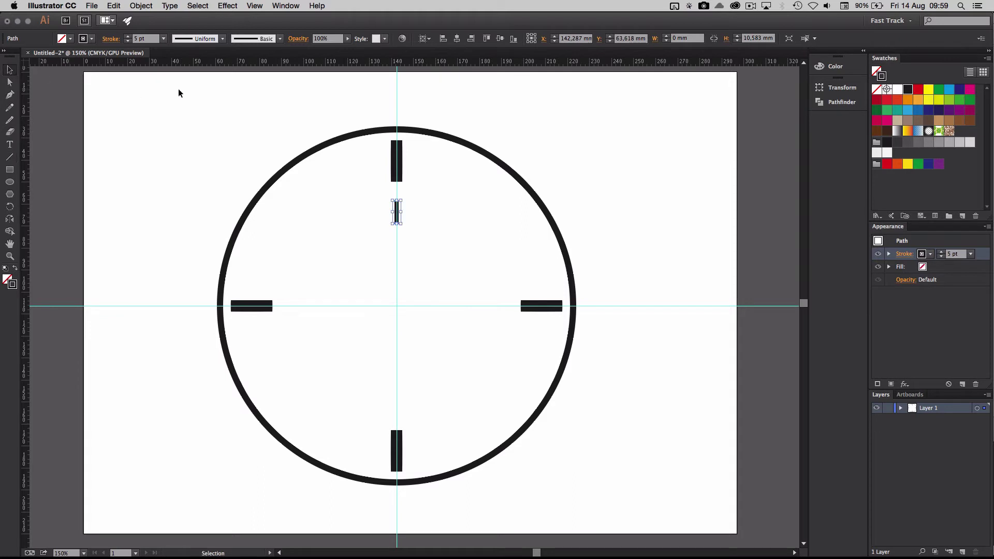
{"action": "left_click_drag", "start_coordinate": [397, 209], "coordinate": [399, 148]}
Rotate a copy of the thin tick by 360/12 (30°) around the clock centre
{"action": "left_click", "coordinate": [10, 208]}
{"action": "left_click", "coordinate": [397, 305], "text": "alt"}
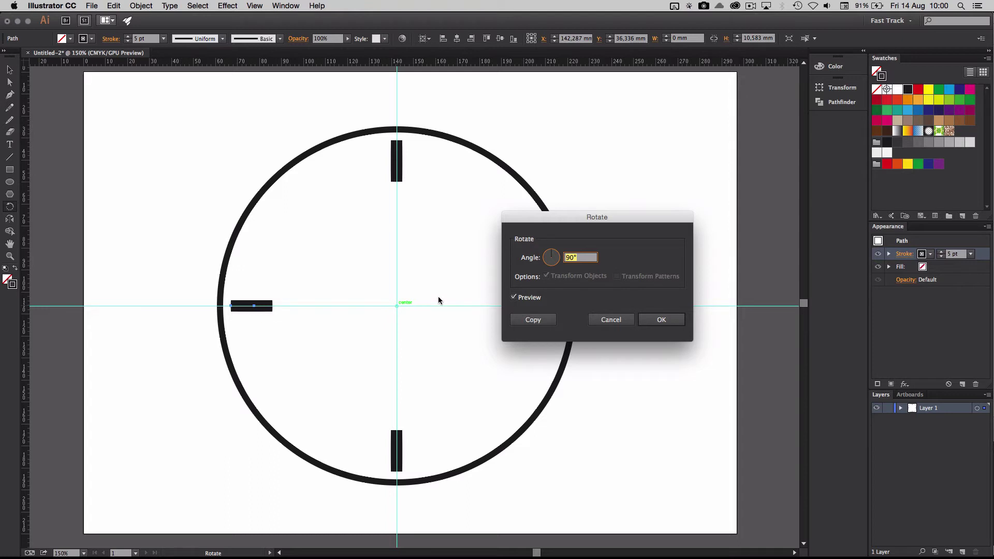
{"action": "type", "text": "360/12"}
{"action": "key", "text": "Tab"}
{"action": "key", "text": "space"}
{"action": "key", "text": "space"}
{"action": "left_click", "coordinate": [529, 302]}
{"action": "left_click", "coordinate": [529, 302]}
{"action": "left_click", "coordinate": [535, 320]}
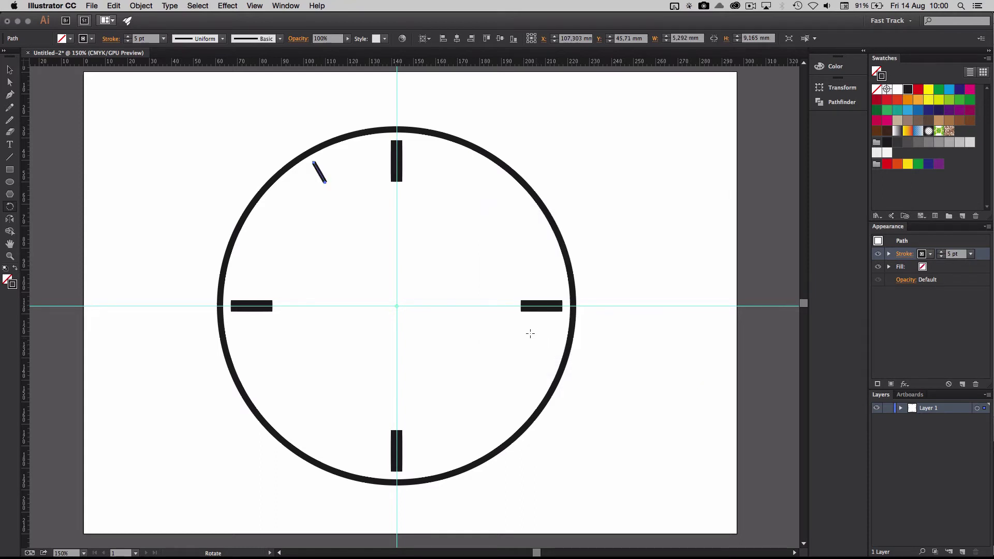
Repeat the 30° rotation three times with Cmd+D, then deselect the ticks
{"action": "key", "text": "super+d"}
{"action": "key", "text": "super+d"}
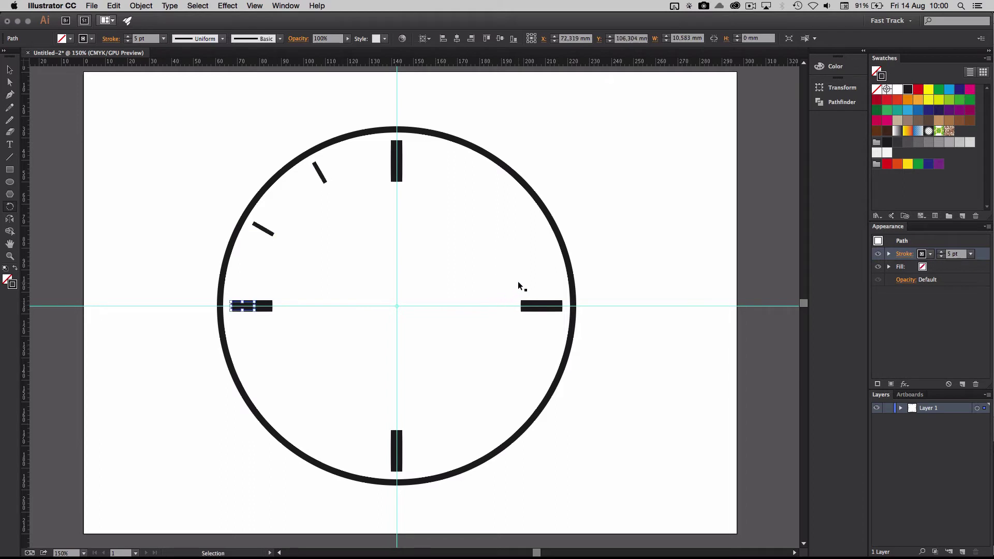
{"action": "key", "text": "super+d"}
{"action": "key", "text": "super+d"}
{"action": "key", "text": "super+d"}
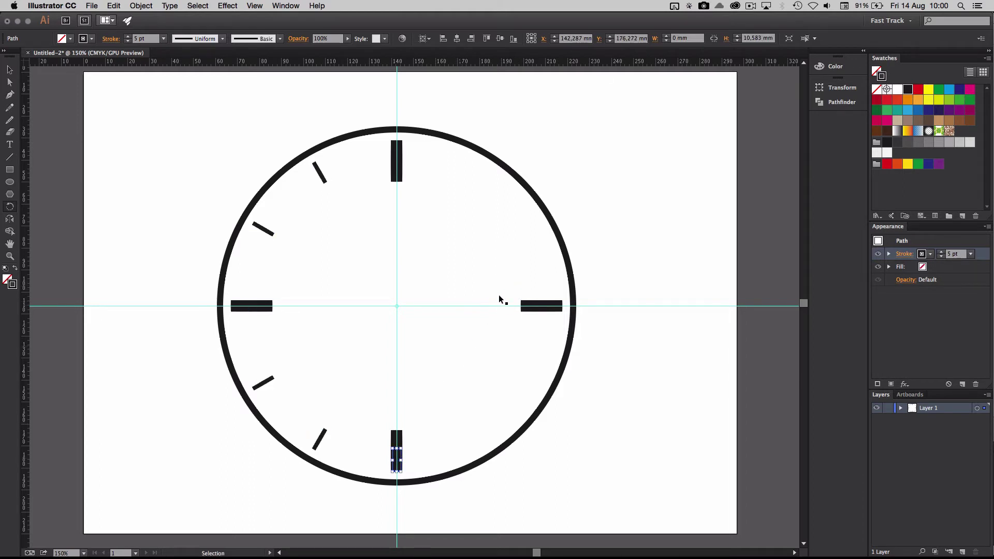
{"action": "key", "text": "super+d"}
{"action": "key", "text": "super+d"}
{"action": "key", "text": "super+d"}
{"action": "key", "text": "super+d"}
{"action": "key", "text": "super+d"}
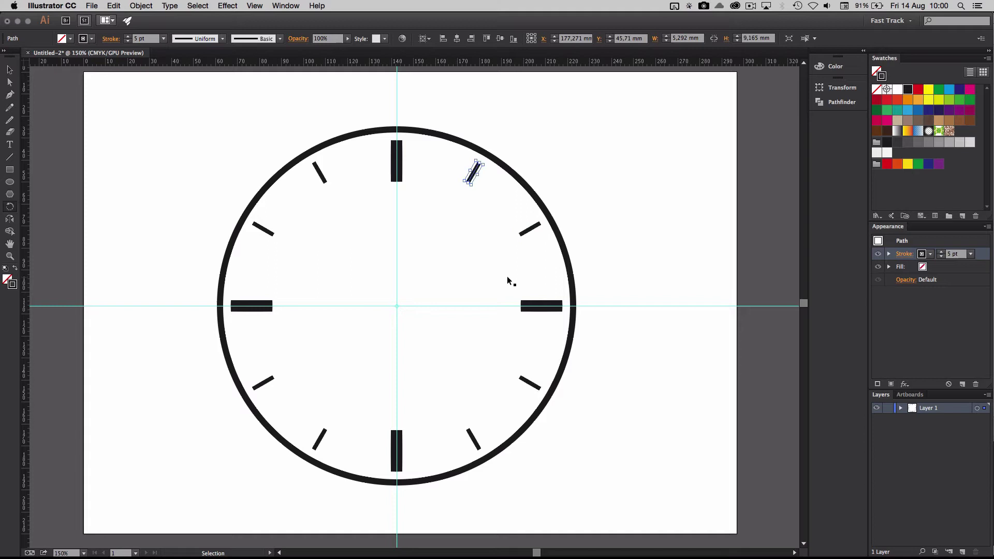
{"action": "key", "text": "super+shift+a"}
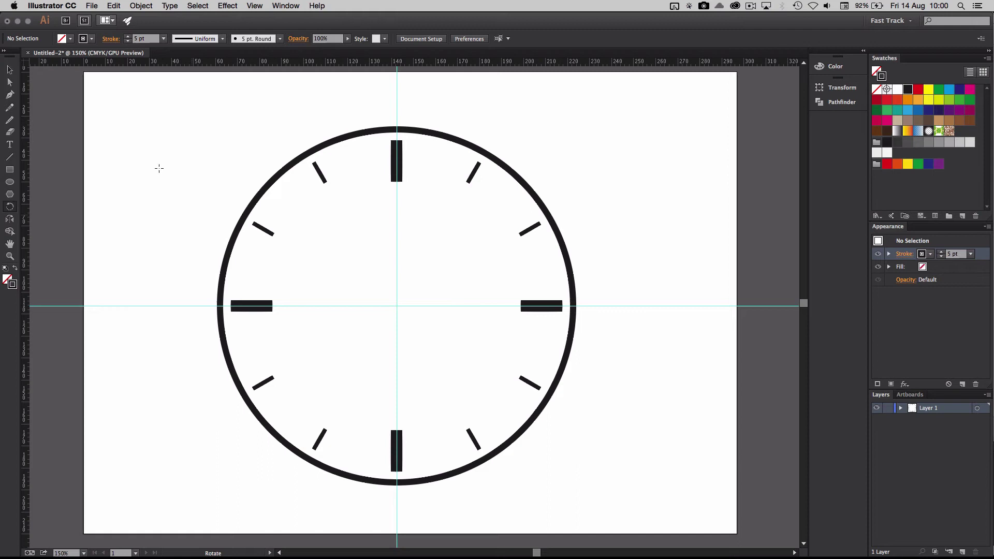
{"action": "key", "text": "backslash"}
Draw an upright hand from the centre and a small red centre dot with no stroke
{"action": "left_click_drag", "start_coordinate": [396, 198], "coordinate": [396, 294]}
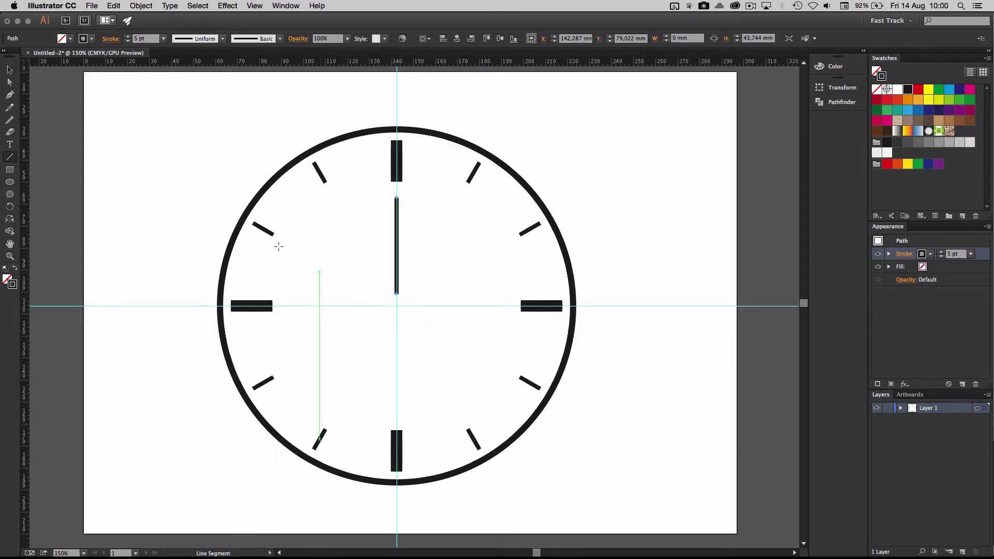
{"action": "left_click", "coordinate": [10, 182]}
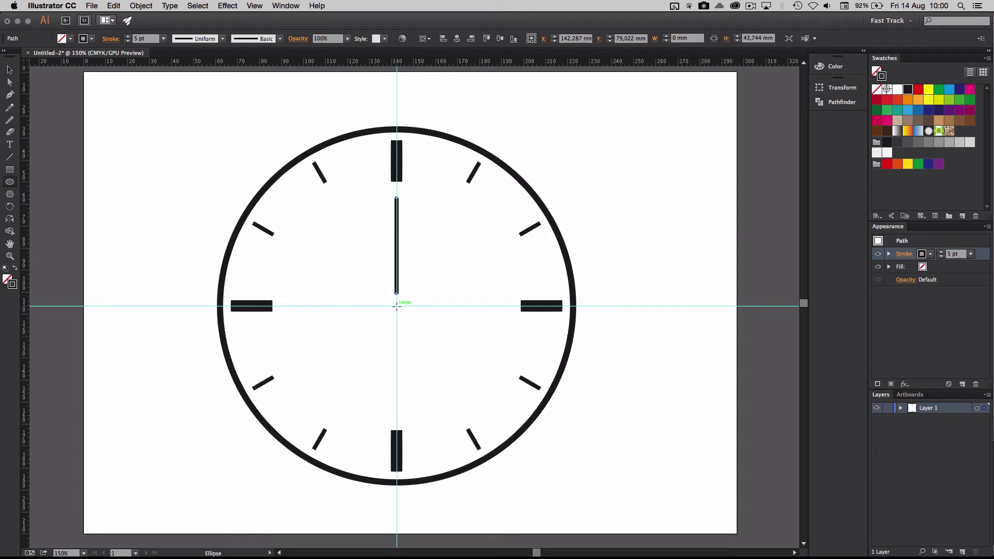
{"action": "left_click_drag", "start_coordinate": [397, 307], "coordinate": [409, 291]}
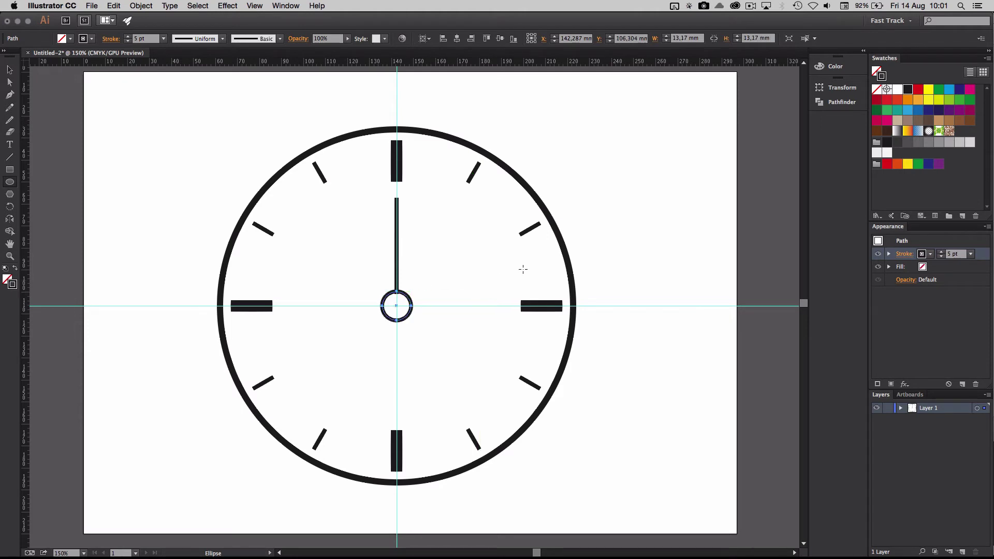
{"action": "left_click", "coordinate": [877, 90]}
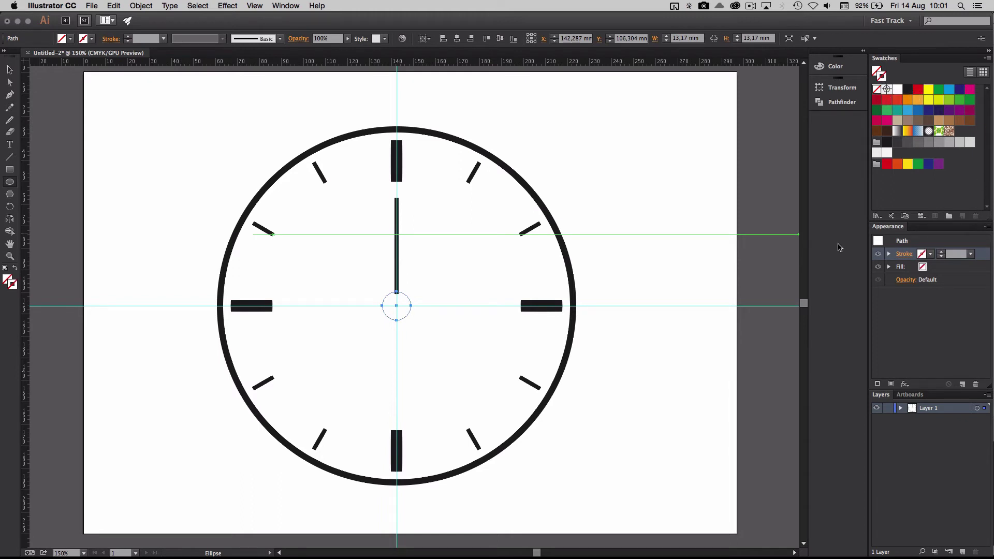
{"action": "left_click", "coordinate": [929, 268]}
{"action": "left_click", "coordinate": [931, 267]}
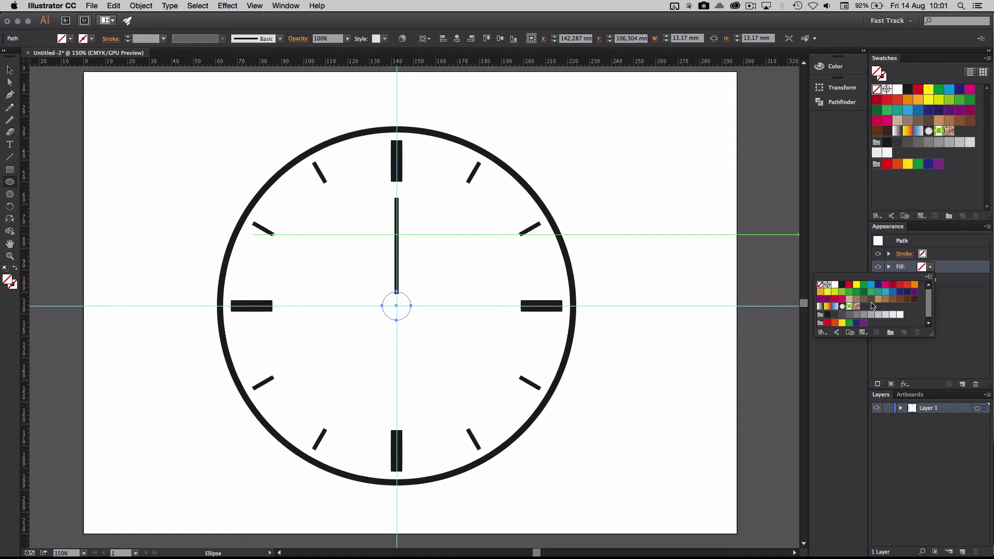
{"action": "left_click", "coordinate": [895, 288]}
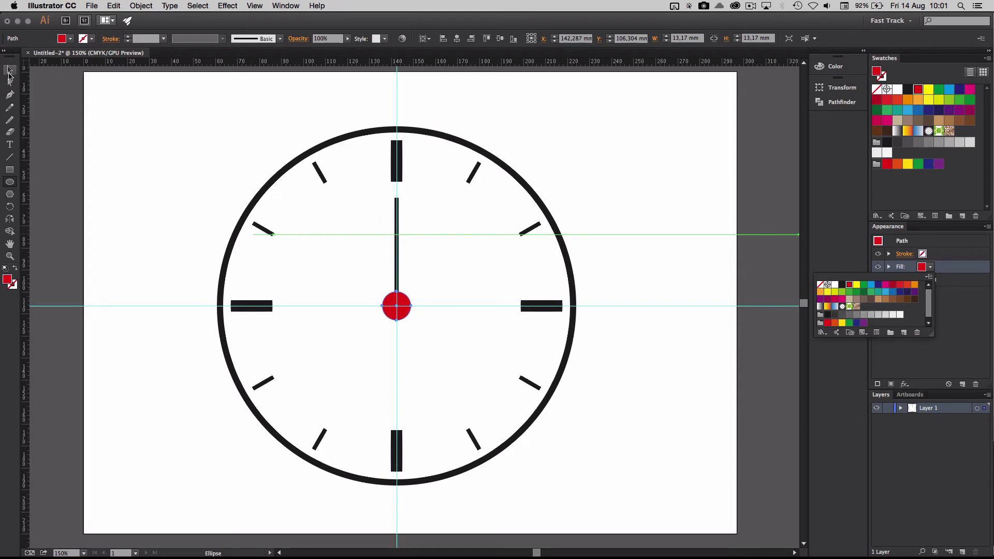
{"action": "key", "text": "Escape"}
{"action": "left_click", "coordinate": [381, 216]}
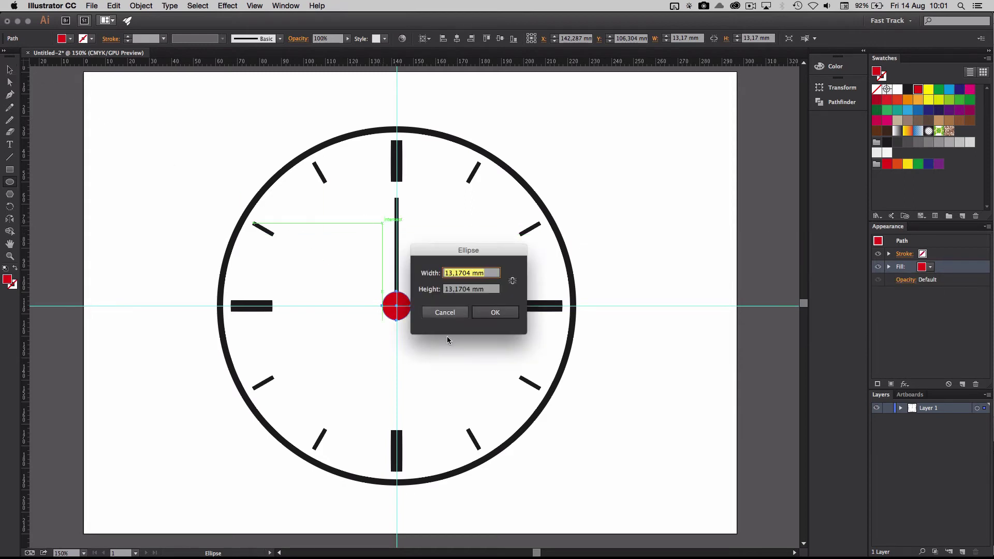
{"action": "left_click", "coordinate": [444, 312]}
Make the clock hand's stroke red, then deselect it
{"action": "left_click", "coordinate": [7, 70]}
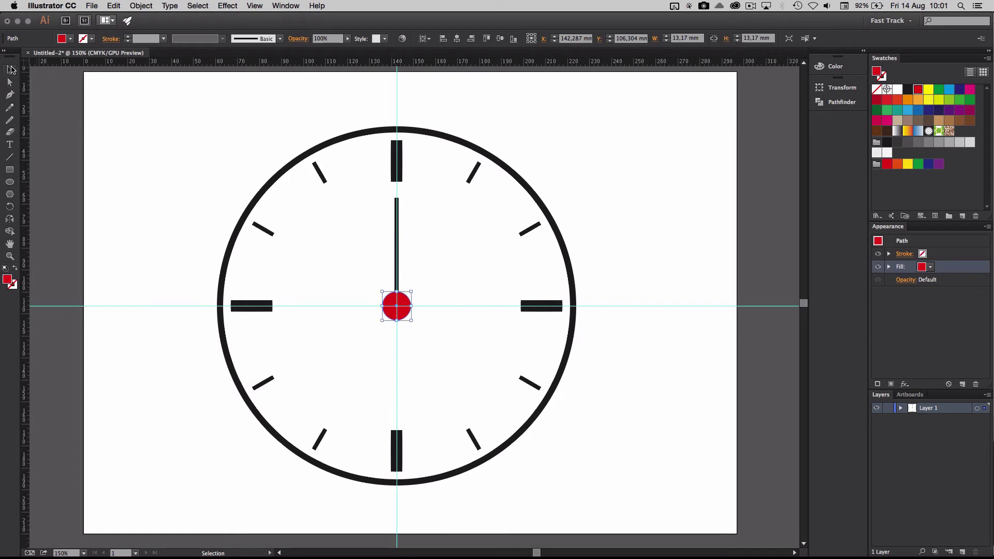
{"action": "left_click", "coordinate": [398, 223]}
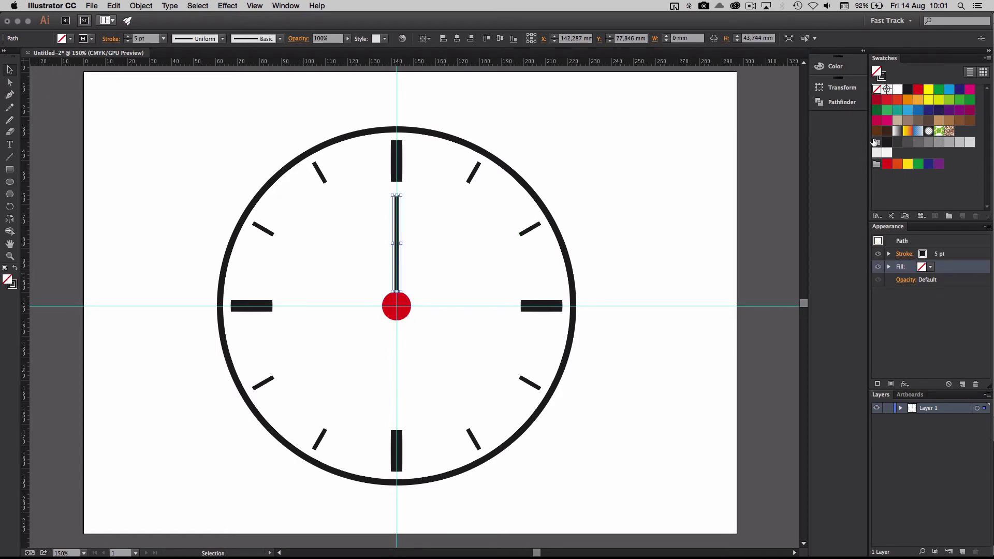
{"action": "left_click", "coordinate": [937, 256]}
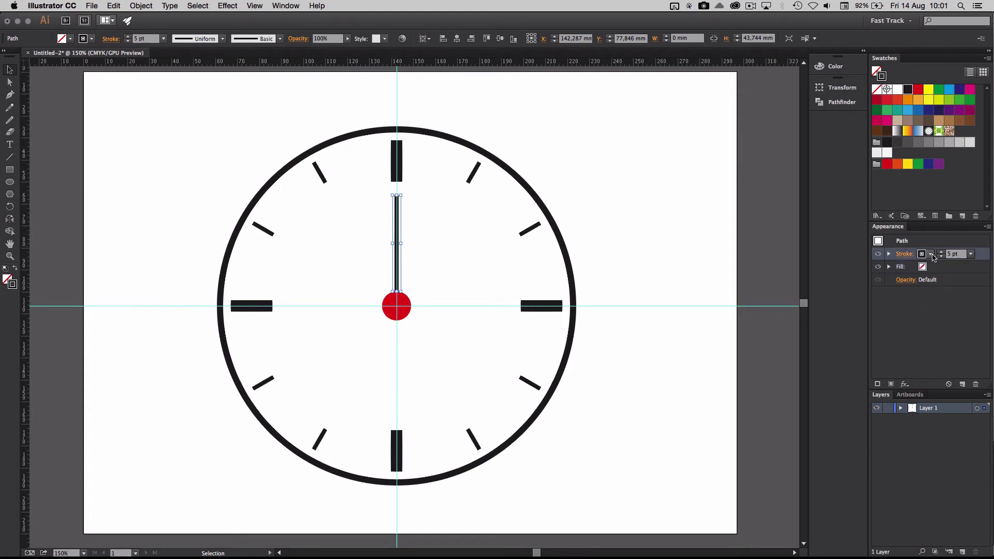
{"action": "left_click", "coordinate": [930, 254]}
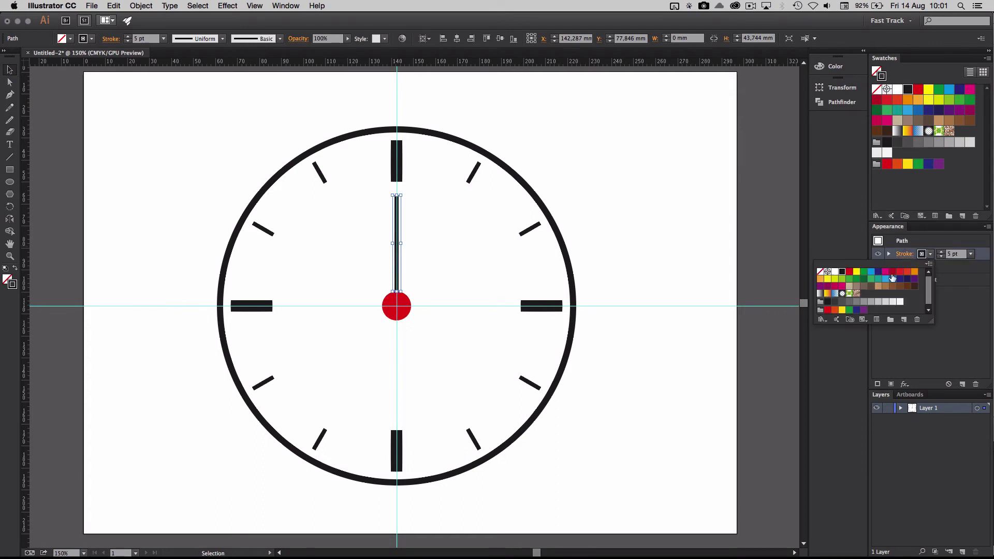
{"action": "left_click", "coordinate": [849, 273]}
{"action": "left_click", "coordinate": [943, 255]}
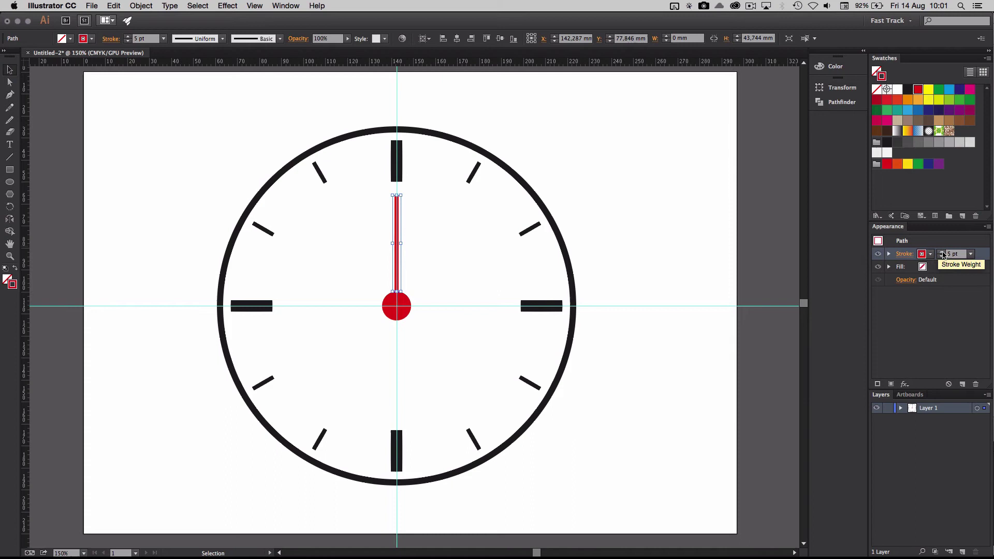
{"action": "left_click", "coordinate": [618, 258]}
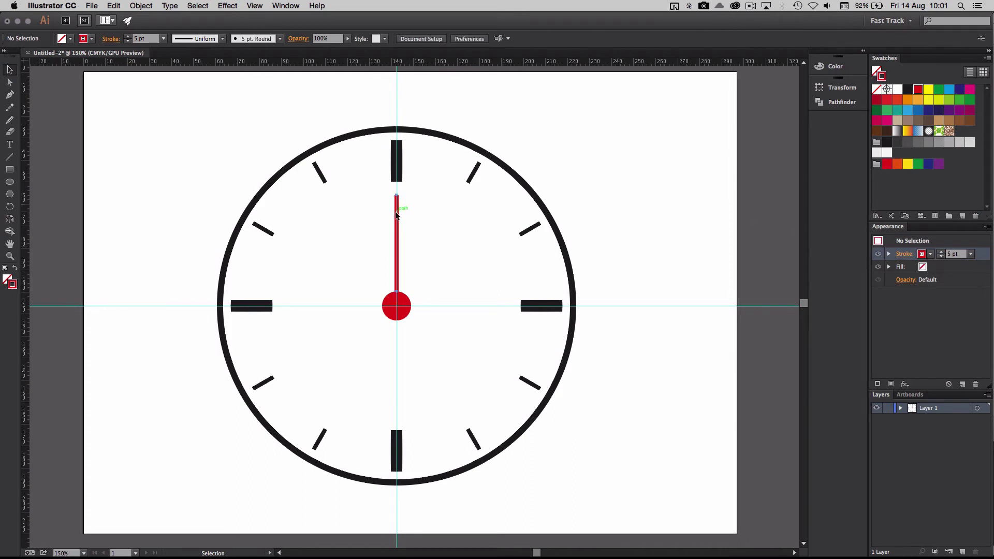
Try repositioning the red hand and adjust its stroke weight to 7 pt, then 9 pt
{"action": "left_click_drag", "start_coordinate": [396, 214], "coordinate": [397, 200]}
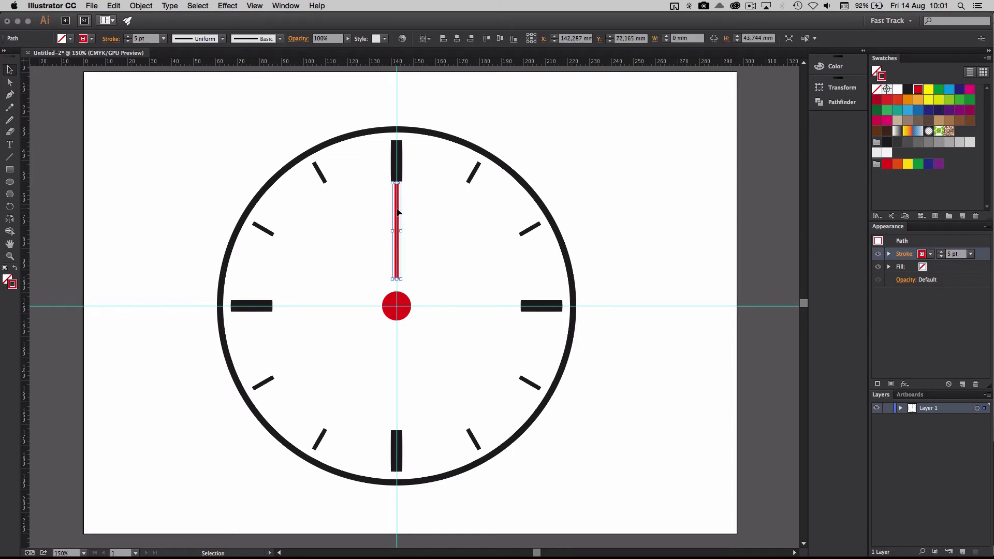
{"action": "key", "text": "super+z"}
{"action": "left_click_drag", "start_coordinate": [397, 196], "coordinate": [401, 222]}
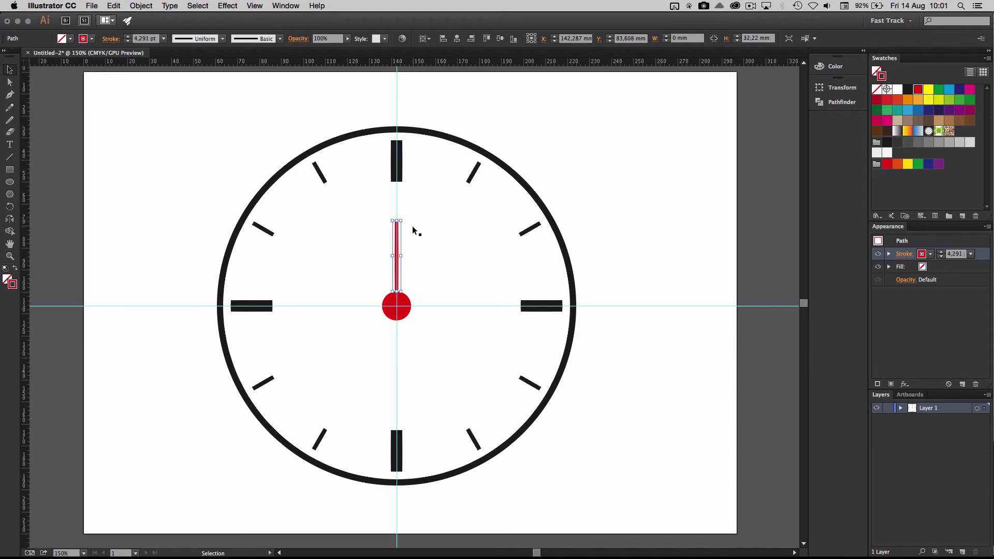
{"action": "left_click", "coordinate": [942, 251]}
{"action": "left_click", "coordinate": [942, 252]}
{"action": "left_click", "coordinate": [942, 252]}
{"action": "left_click", "coordinate": [941, 252]}
{"action": "left_click", "coordinate": [942, 252]}
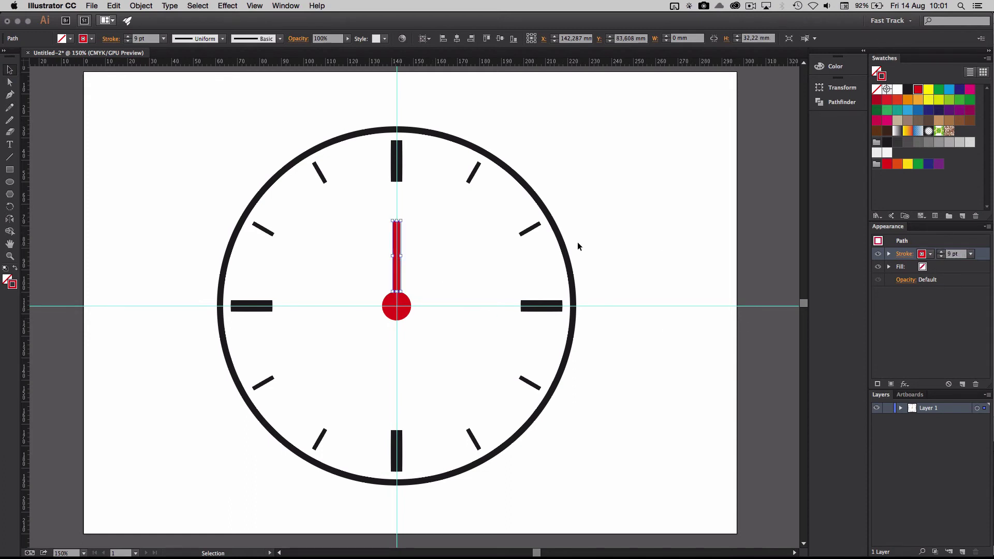
Turn off Scale Strokes & Effects, set an 8 pt stroke, and lengthen the hand to about 39.98 mm
{"action": "left_click_drag", "start_coordinate": [397, 221], "coordinate": [397, 242]}
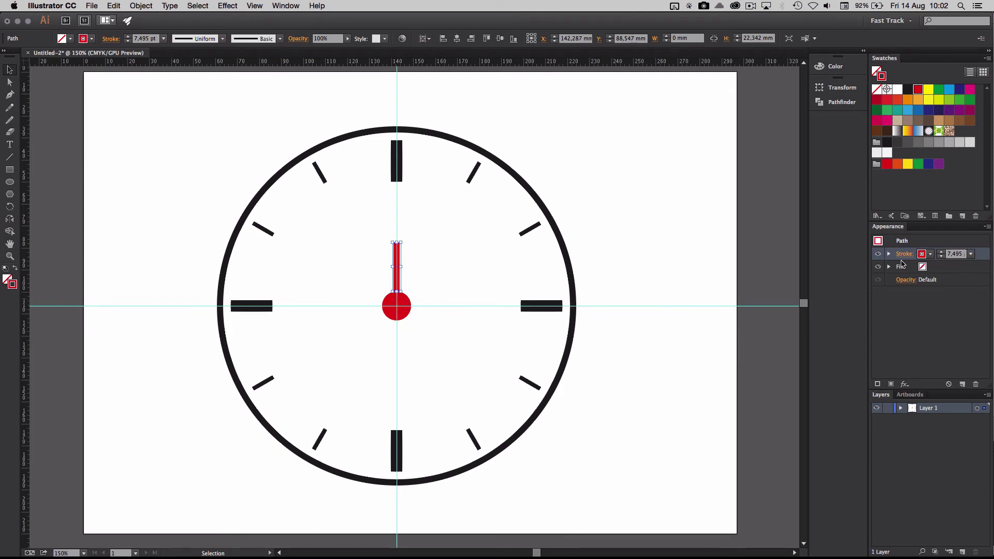
{"action": "left_click", "coordinate": [842, 89]}
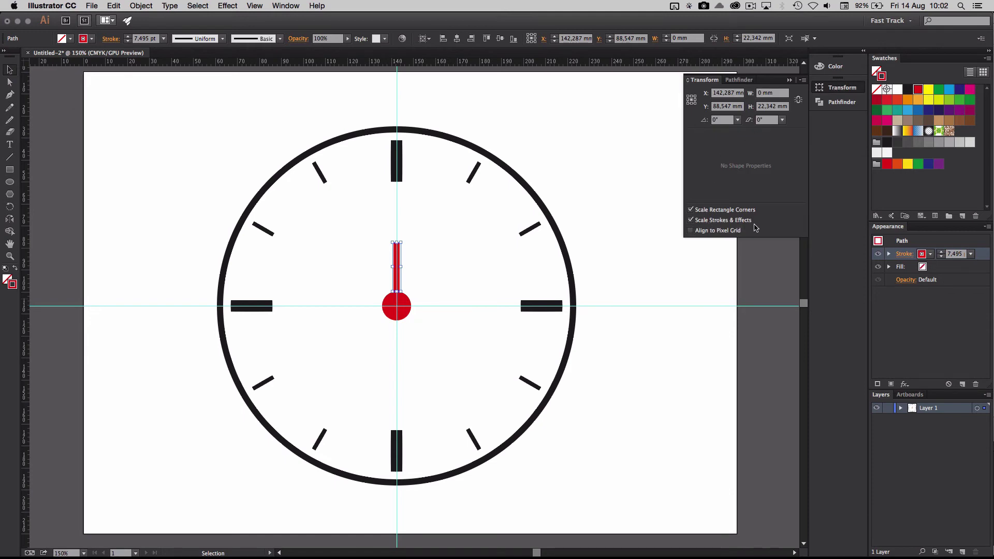
{"action": "left_click", "coordinate": [692, 221]}
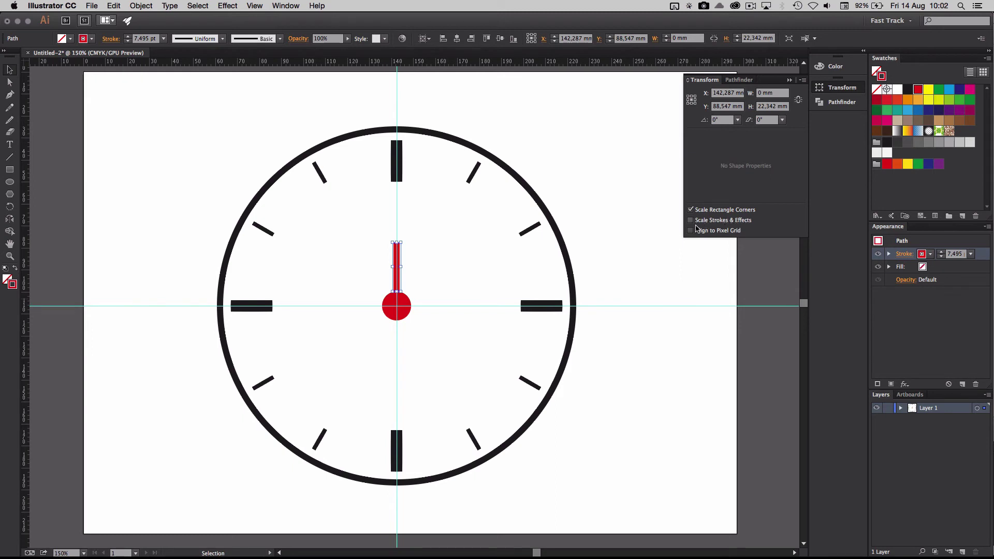
{"action": "left_click", "coordinate": [941, 252]}
{"action": "left_click_drag", "start_coordinate": [397, 247], "coordinate": [398, 211]}
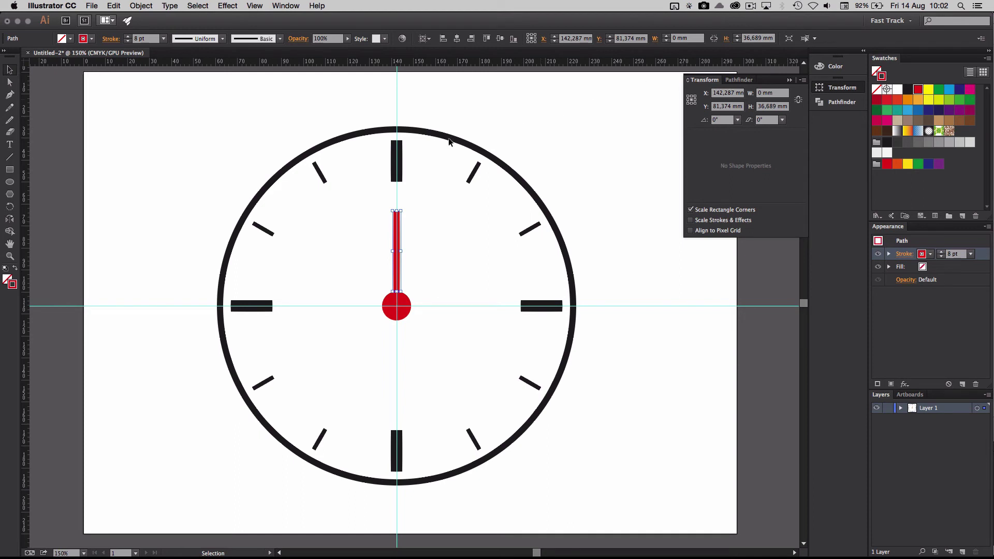
{"action": "left_click_drag", "start_coordinate": [396, 211], "coordinate": [397, 203]}
Rotate the red hand around the centre until it lies horizontal, pointing at 3
{"action": "left_click", "coordinate": [9, 206]}
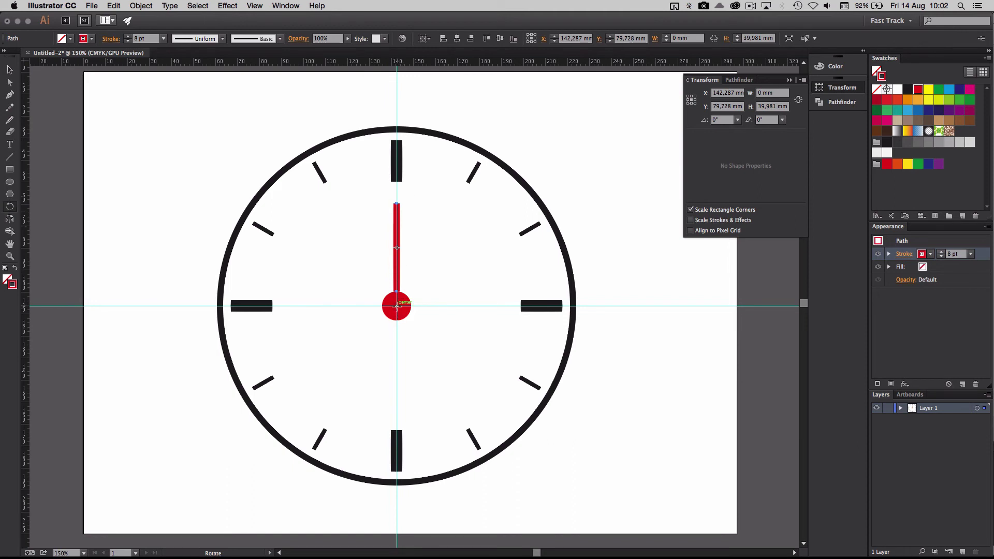
{"action": "left_click_drag", "start_coordinate": [402, 242], "coordinate": [468, 305]}
{"action": "left_click_drag", "start_coordinate": [472, 313], "coordinate": [517, 313]}
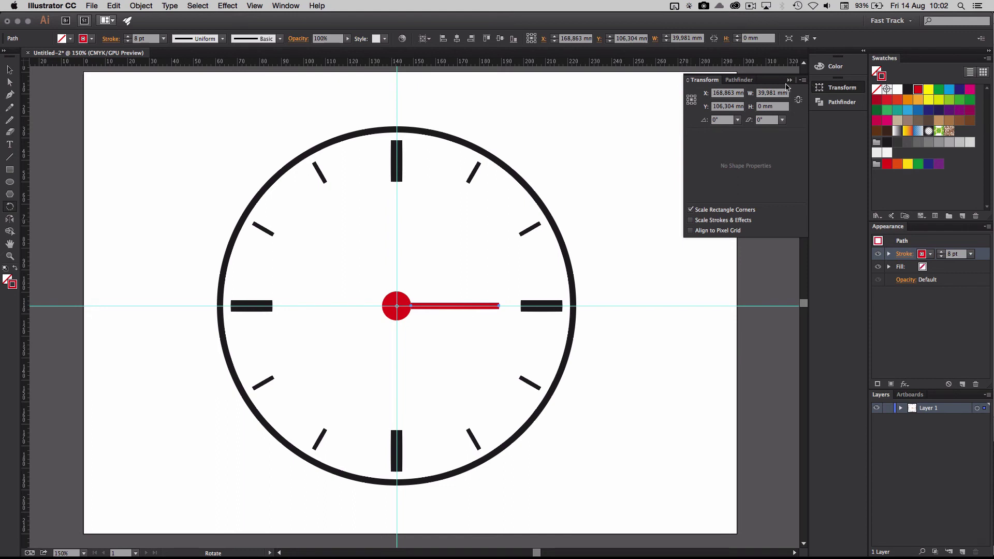
Draw a vertical red line above the centre dot and stretch it upward
{"action": "left_click", "coordinate": [10, 157]}
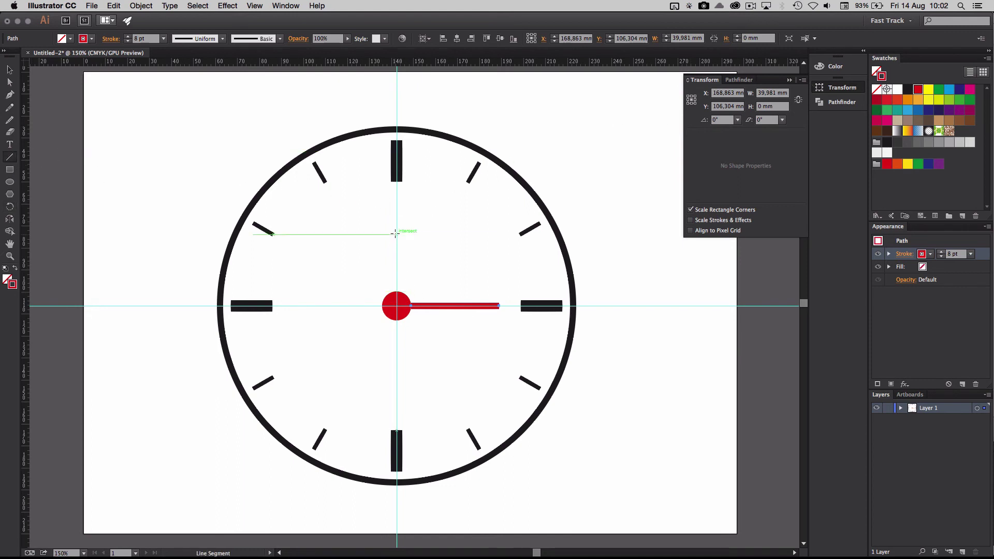
{"action": "left_click_drag", "start_coordinate": [397, 232], "coordinate": [397, 281]}
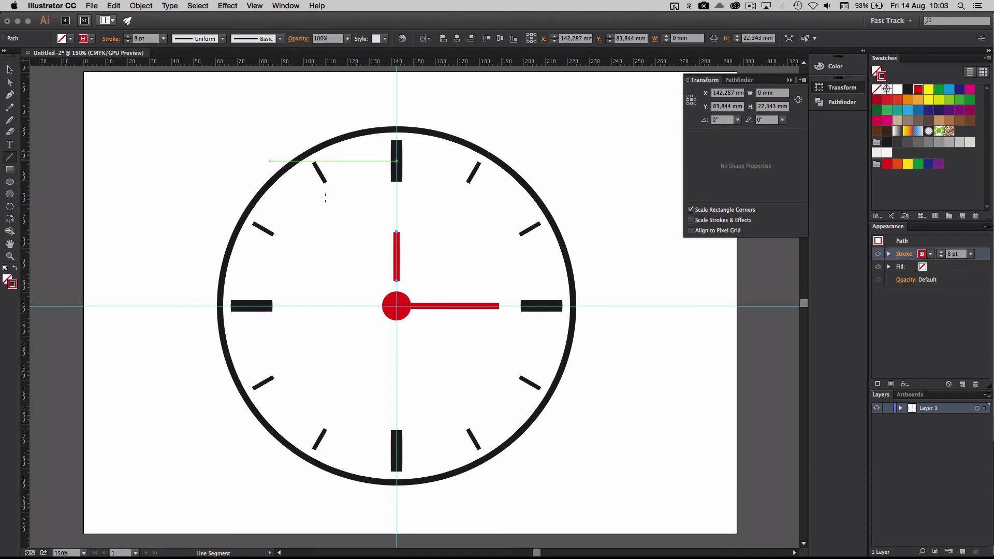
{"action": "key", "text": "v"}
{"action": "left_click_drag", "start_coordinate": [396, 232], "coordinate": [397, 219]}
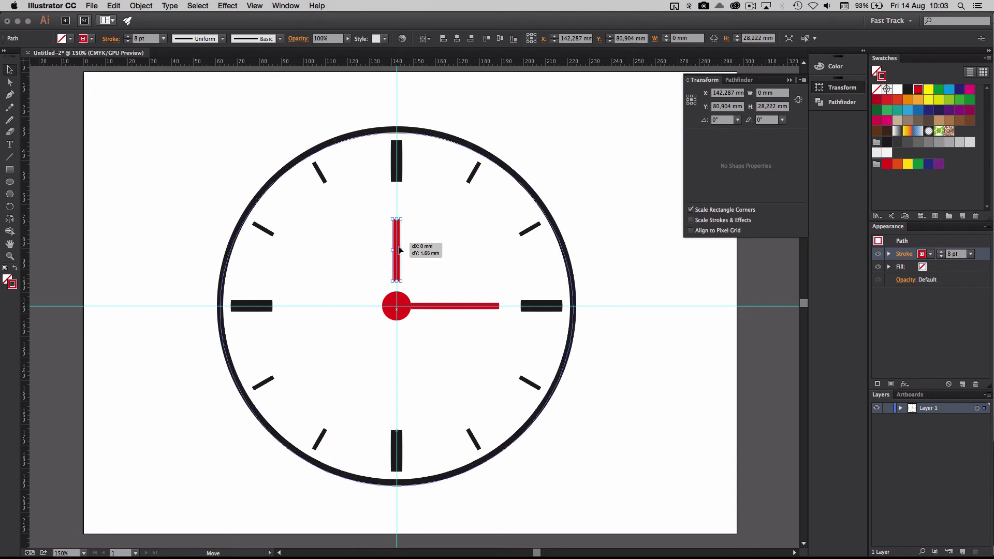
Undo an accidental clock-face move and shift the short hand to about 28.2 mm tall
{"action": "left_click", "coordinate": [403, 245]}
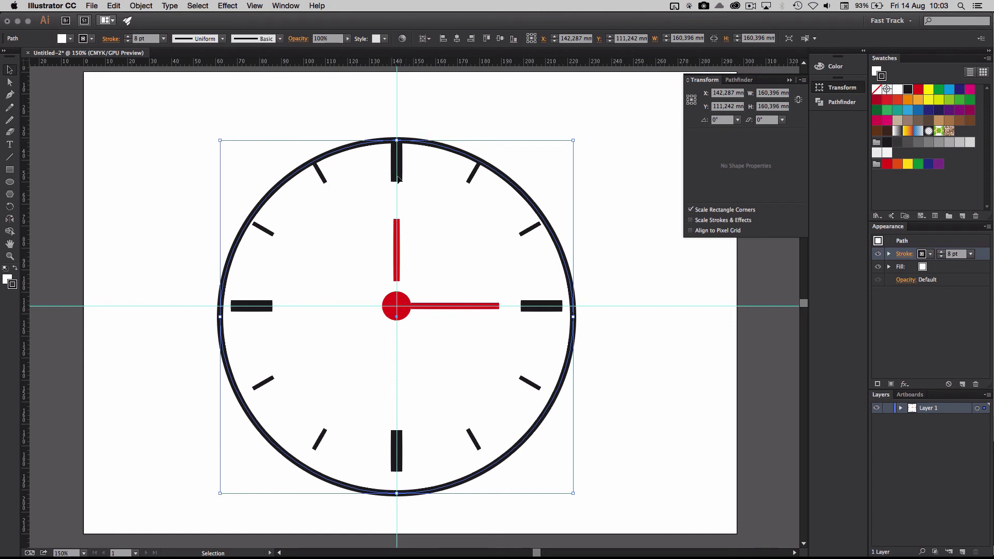
{"action": "left_click", "coordinate": [114, 6]}
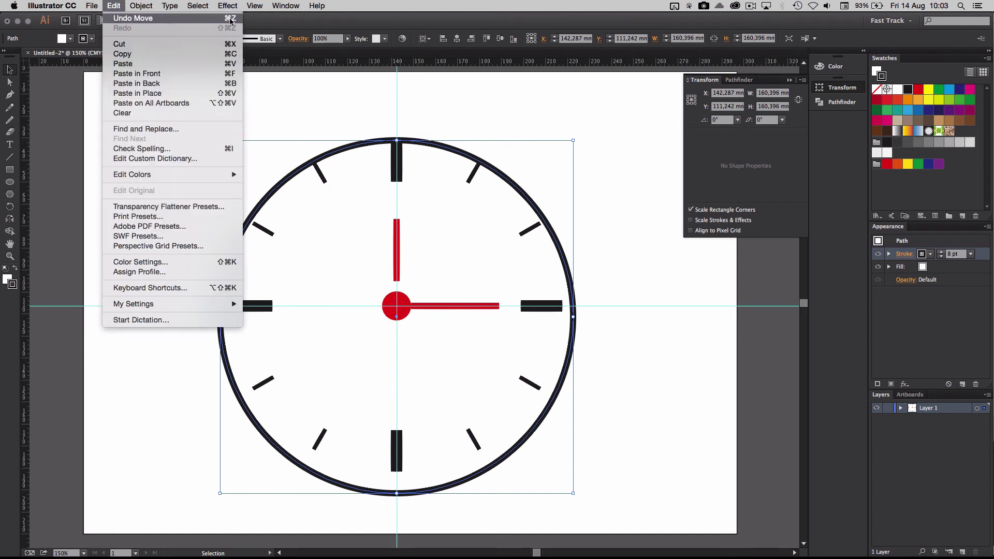
{"action": "left_click", "coordinate": [191, 19]}
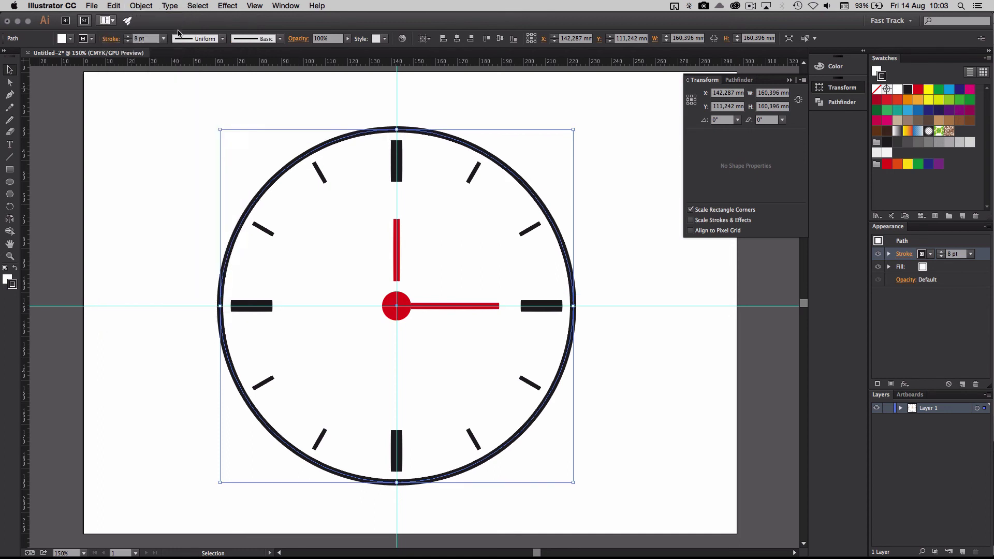
{"action": "left_click", "coordinate": [397, 241]}
{"action": "left_click_drag", "start_coordinate": [399, 239], "coordinate": [400, 252]}
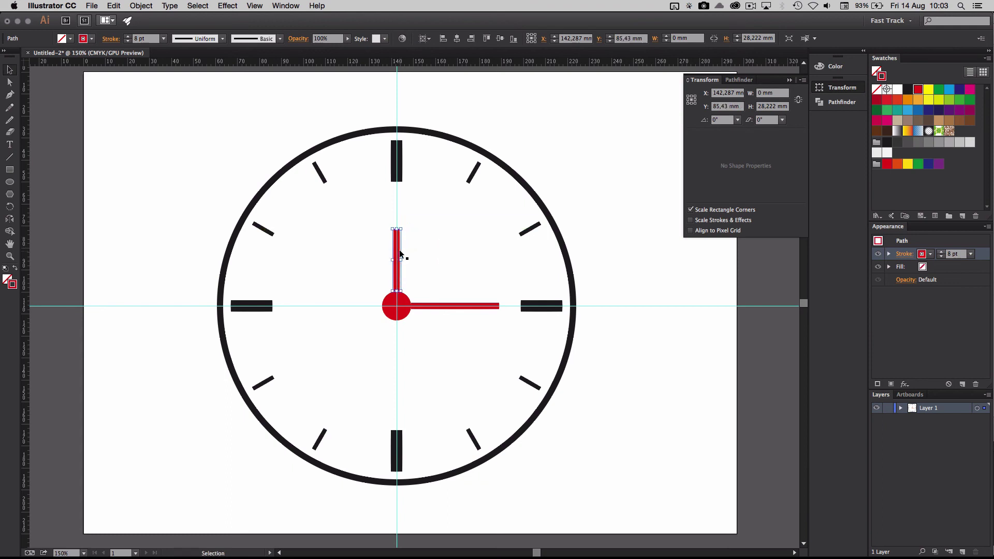
Try rotating the short hand around different pivots, undoing both attempts
{"action": "key", "text": "r"}
{"action": "left_click_drag", "start_coordinate": [397, 226], "coordinate": [402, 223]}
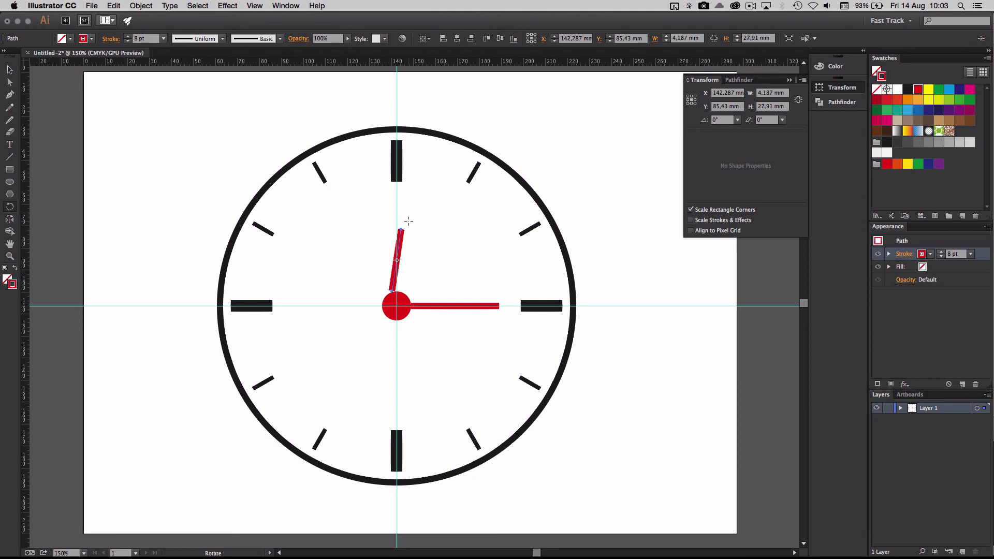
{"action": "key", "text": "super+z"}
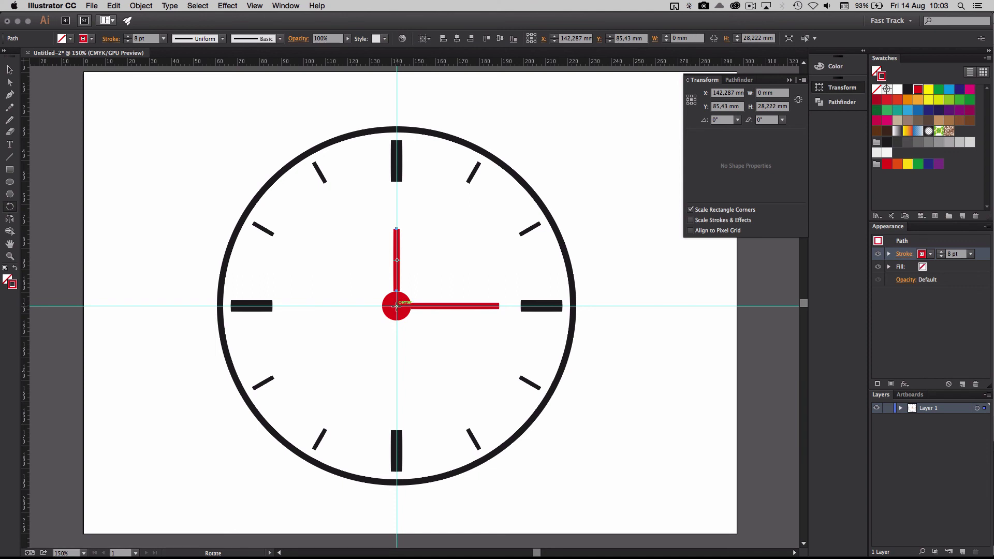
{"action": "left_click", "coordinate": [377, 266]}
{"action": "left_click_drag", "start_coordinate": [396, 309], "coordinate": [616, 379]}
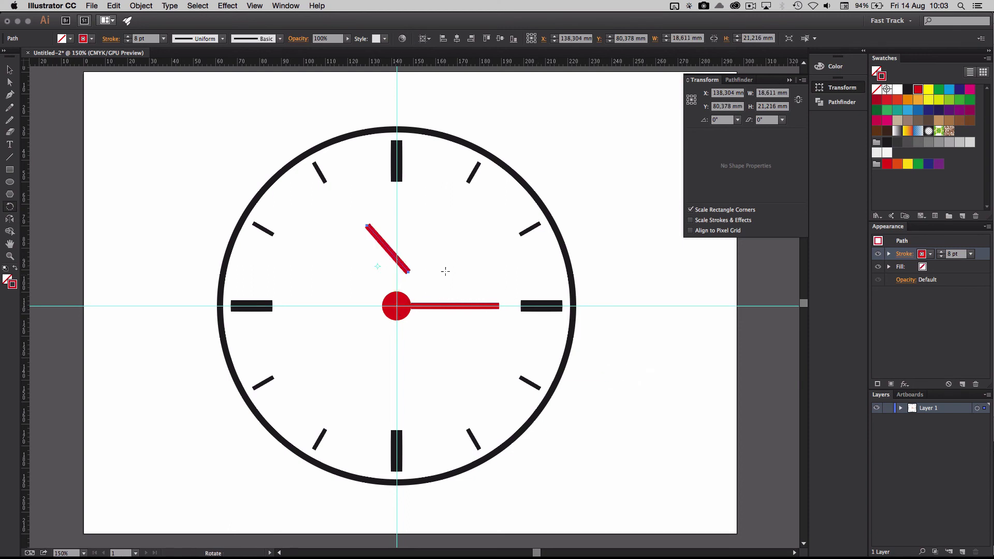
{"action": "key", "text": "super+z"}
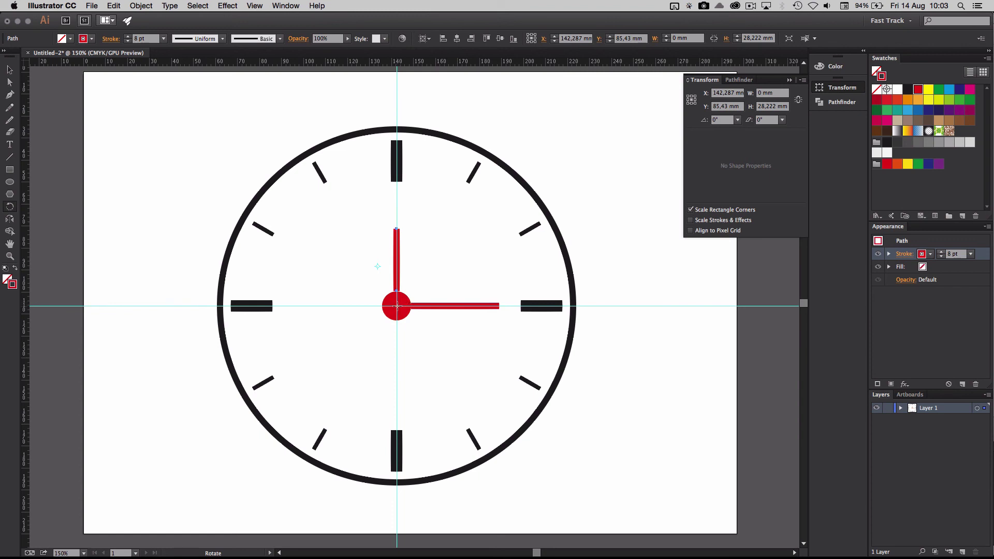
Turn the short hand 45° toward 1–2 and rotate the long hand 90° around the centre to 6
{"action": "left_click_drag", "start_coordinate": [397, 238], "coordinate": [476, 236]}
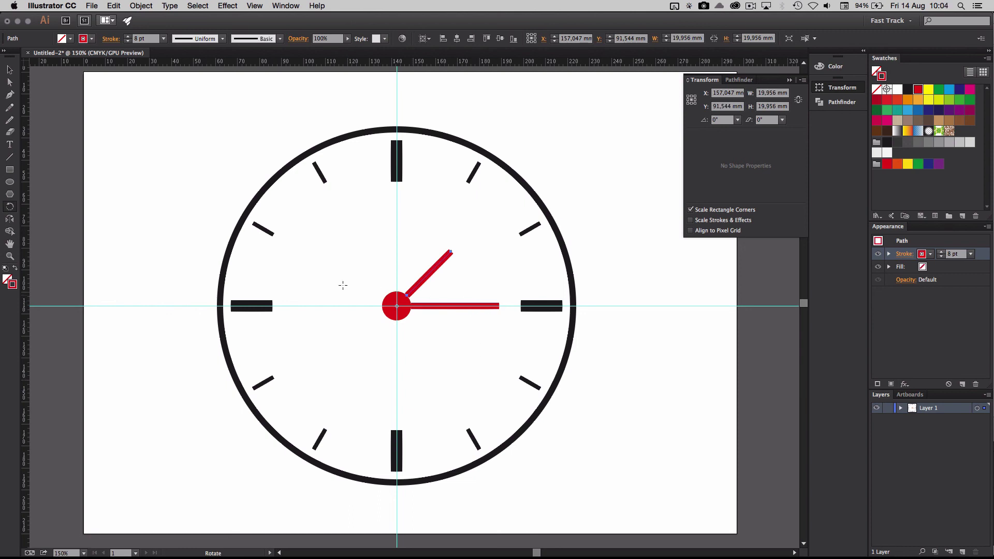
{"action": "left_click", "coordinate": [9, 69]}
{"action": "left_click", "coordinate": [485, 307]}
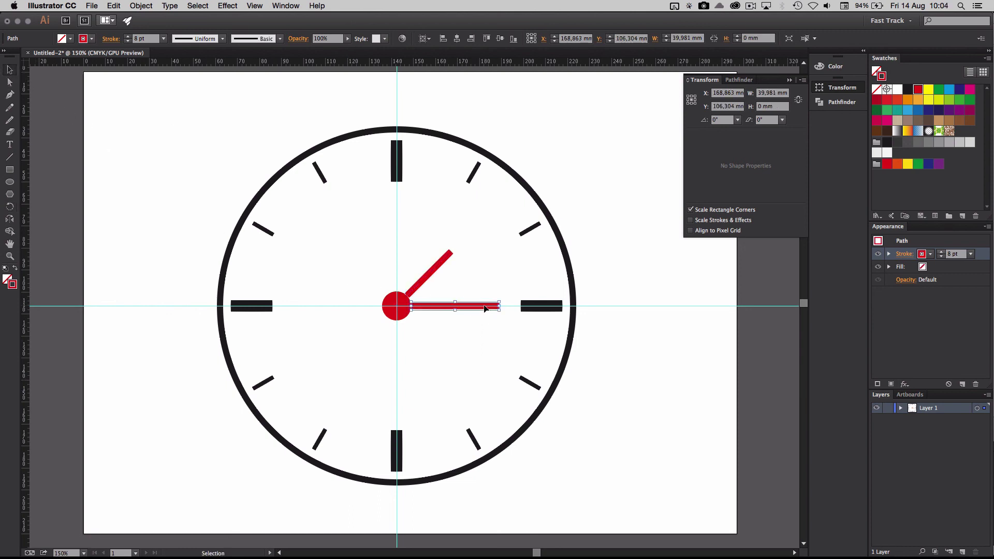
{"action": "left_click", "coordinate": [9, 206]}
{"action": "mouse_move", "coordinate": [397, 306]}
{"action": "left_mouse_down"}
{"action": "mouse_move", "coordinate": [456, 310]}
{"action": "mouse_move", "coordinate": [393, 309]}
{"action": "left_mouse_up"}
{"action": "left_click", "coordinate": [393, 308]}
{"action": "left_click_drag", "start_coordinate": [461, 311], "coordinate": [396, 400]}
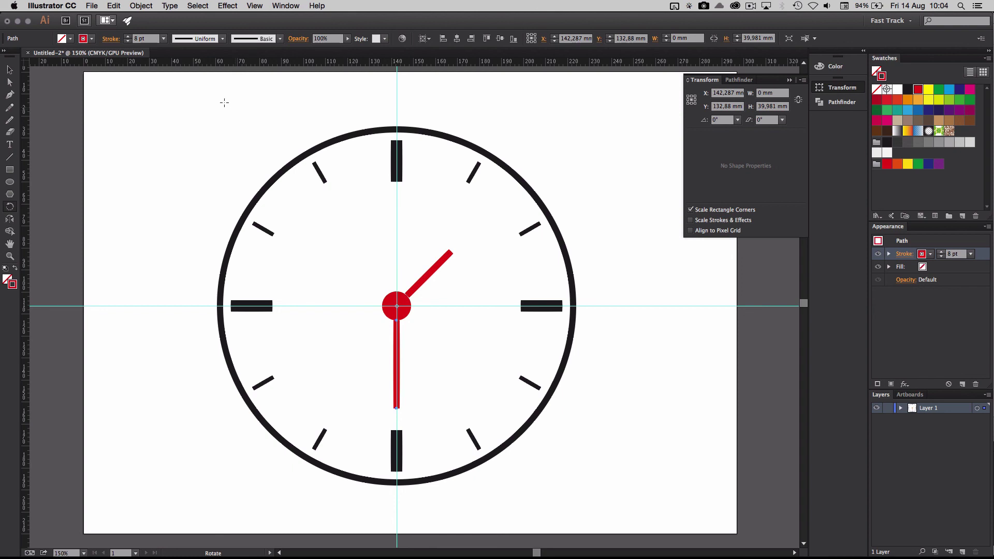
Deselect everything and choose View > Guides > Hide Guides
{"action": "left_click", "coordinate": [10, 69]}
{"action": "left_click", "coordinate": [153, 127]}
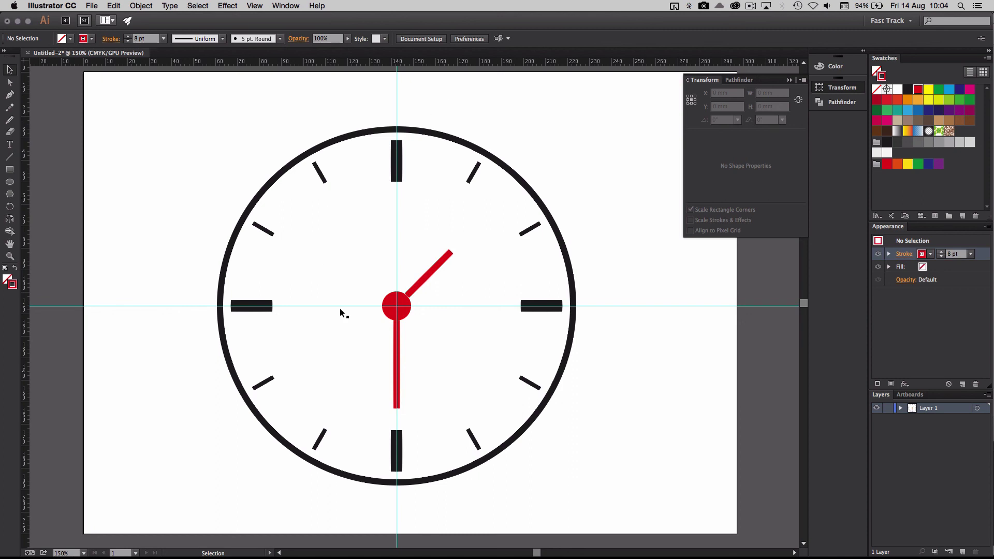
{"action": "left_click", "coordinate": [255, 6]}
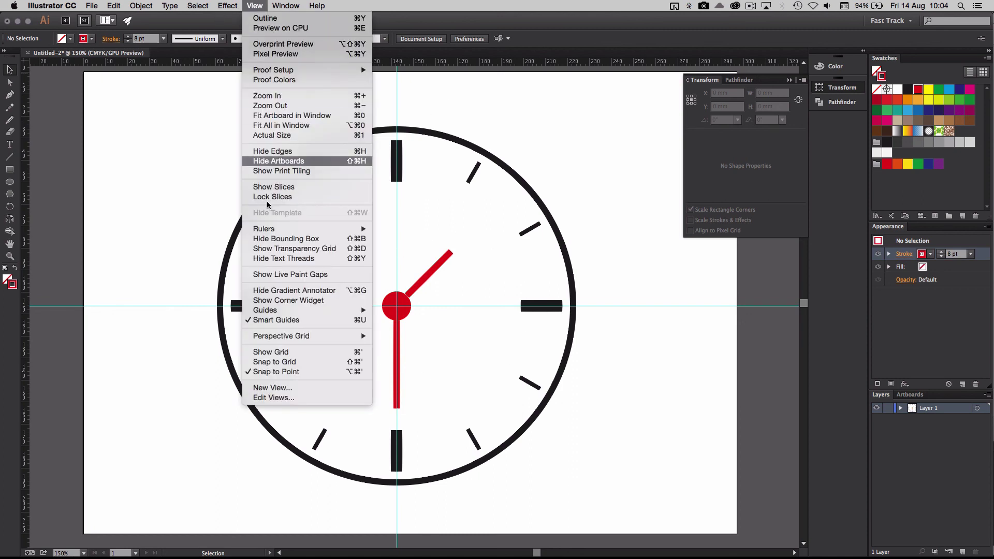
{"action": "mouse_move", "coordinate": [306, 312]}
{"action": "left_click", "coordinate": [396, 311]}
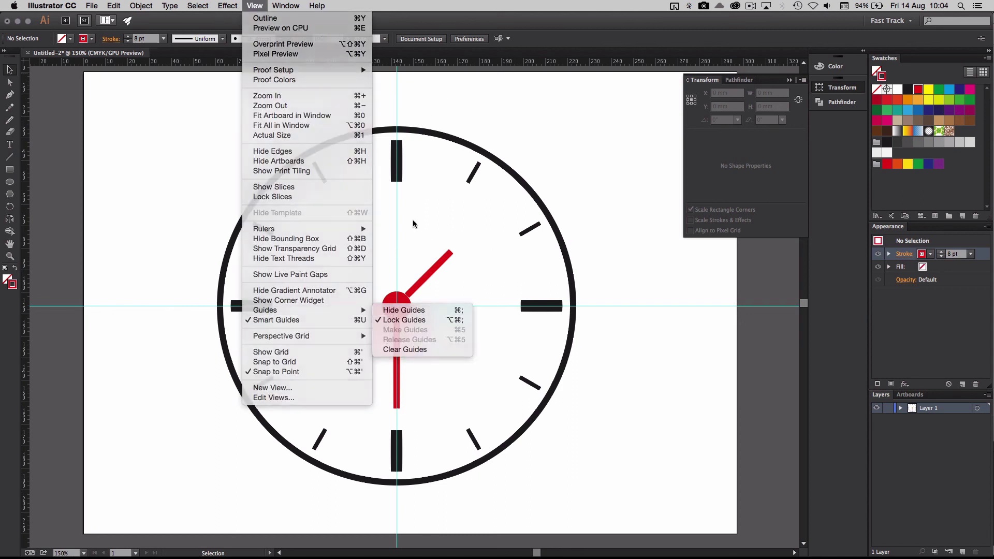